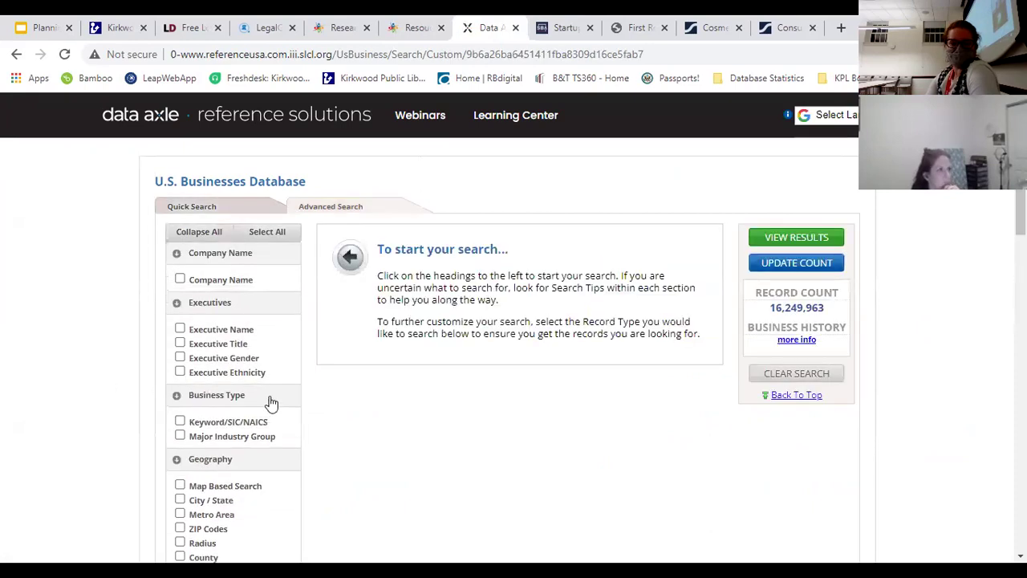
Step: Look up the keyword 'yarn store' and select business type 594911 - YARN-RETAIL
click(257, 421)
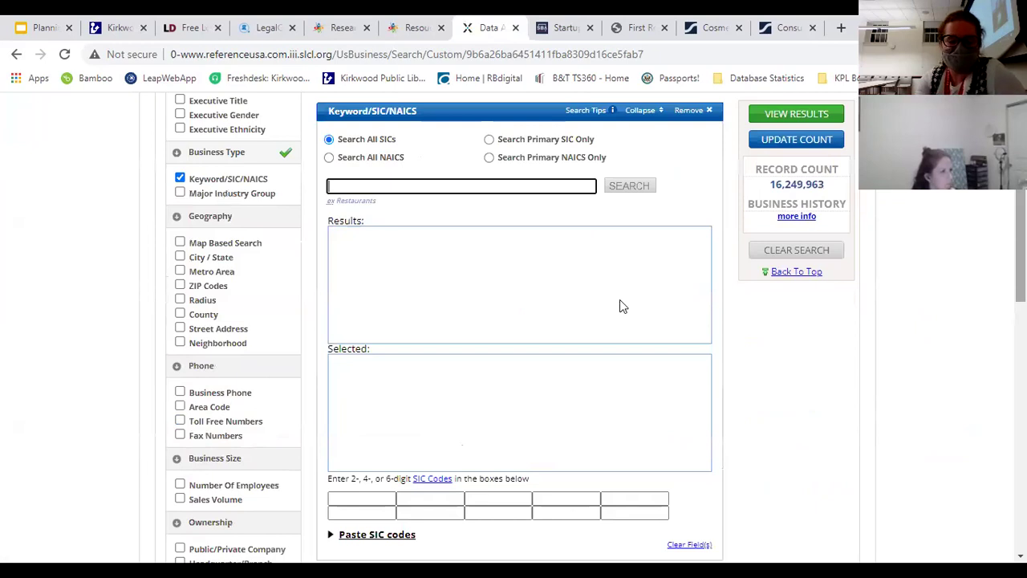
text(yarn store)
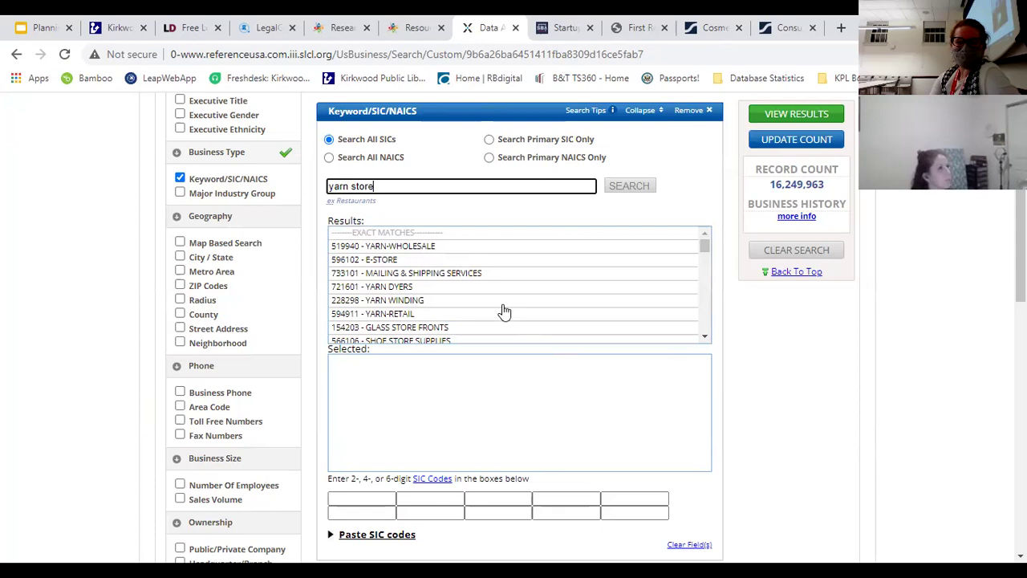
click(401, 314)
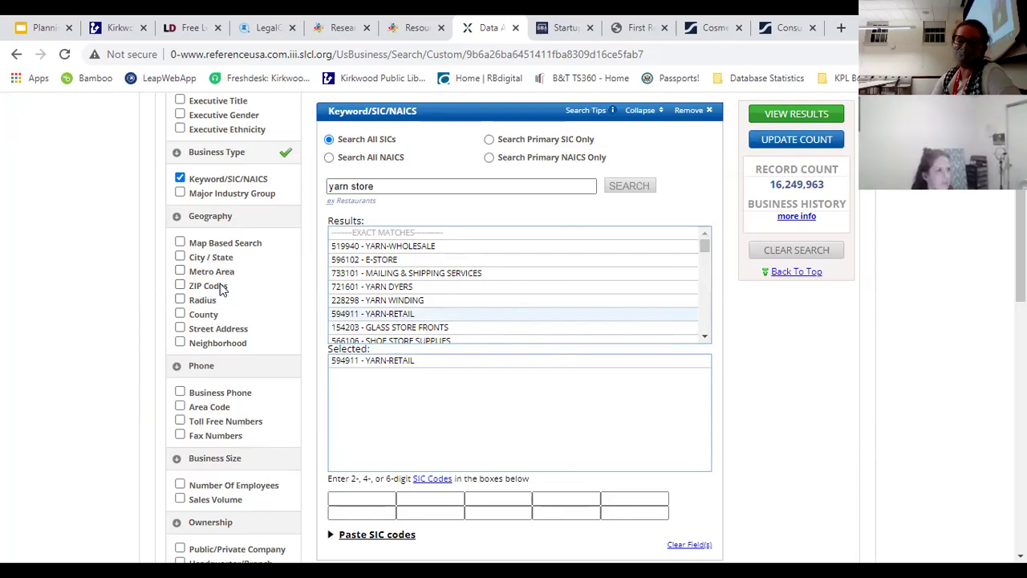
Step: Add a Metro Area filter for St. Louis, MO-IL in Missouri, updating the count to 11 records
click(213, 276)
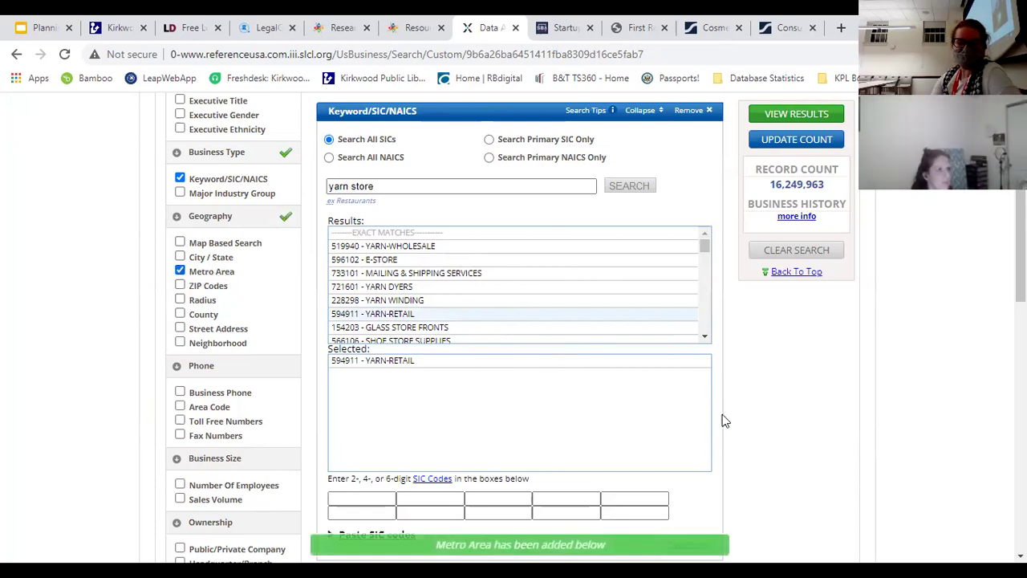
click(404, 248)
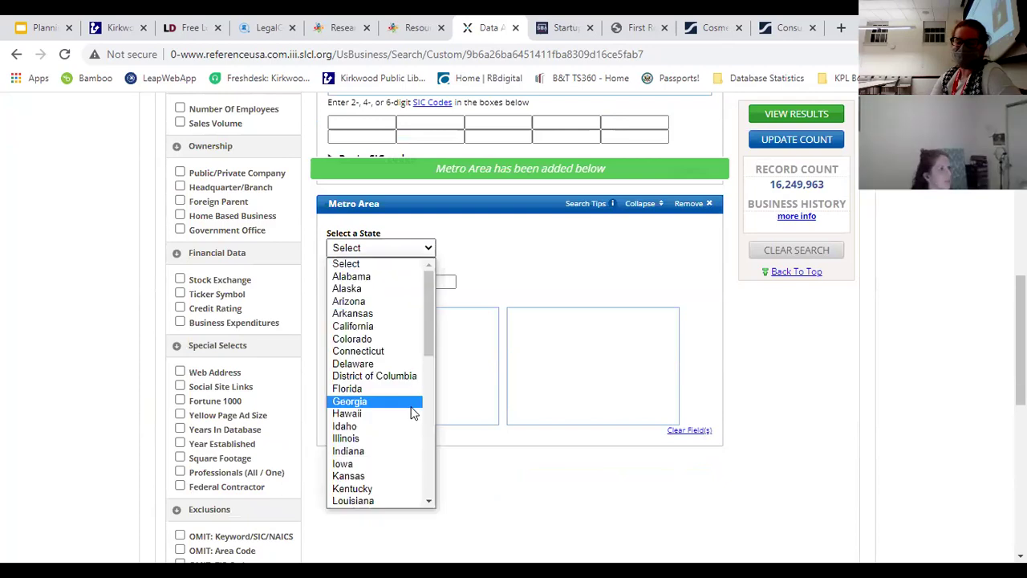
scroll(412, 406, down, 5)
scroll(393, 361, up, 4)
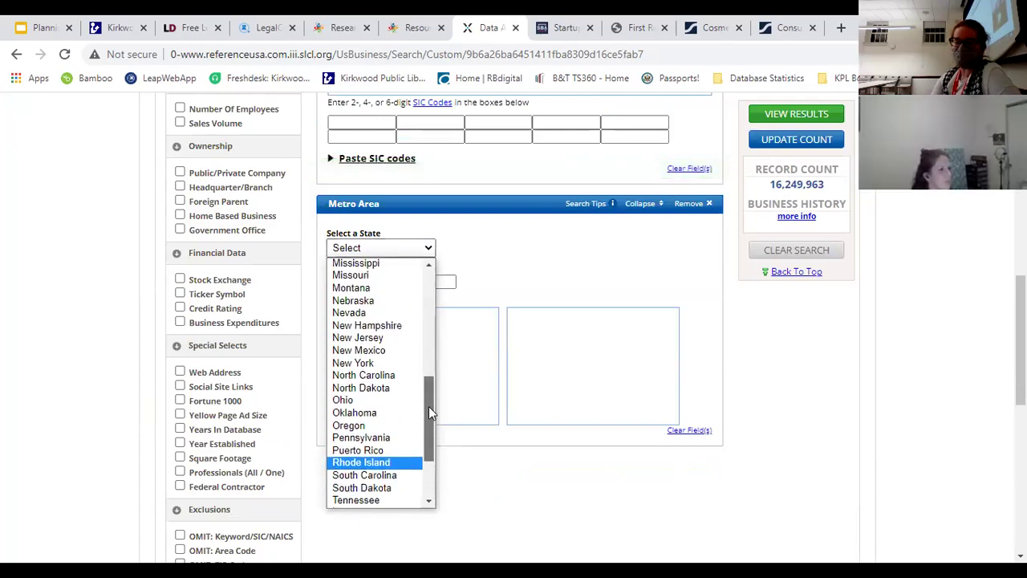
click(381, 323)
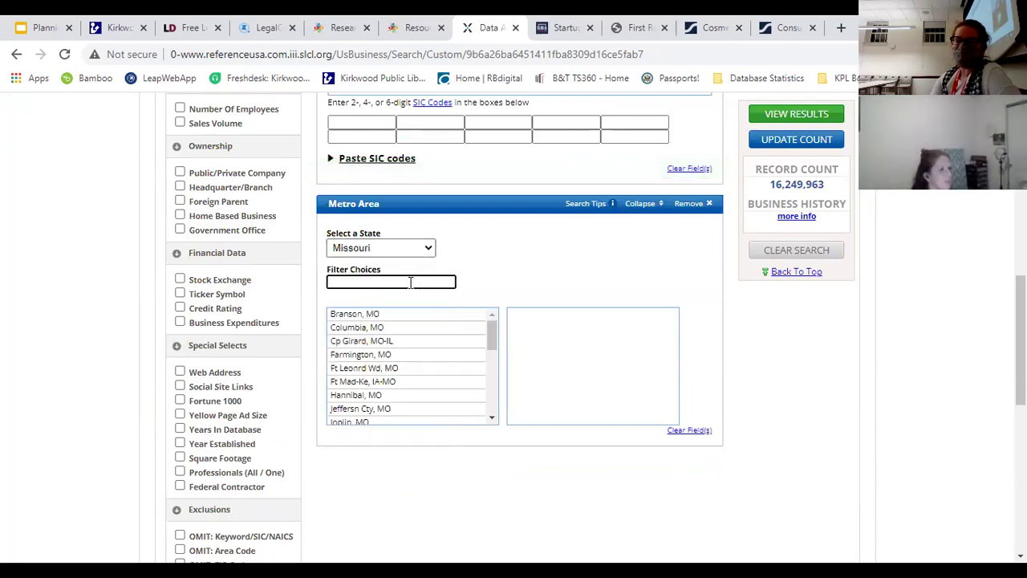
drag(487, 330, 505, 375)
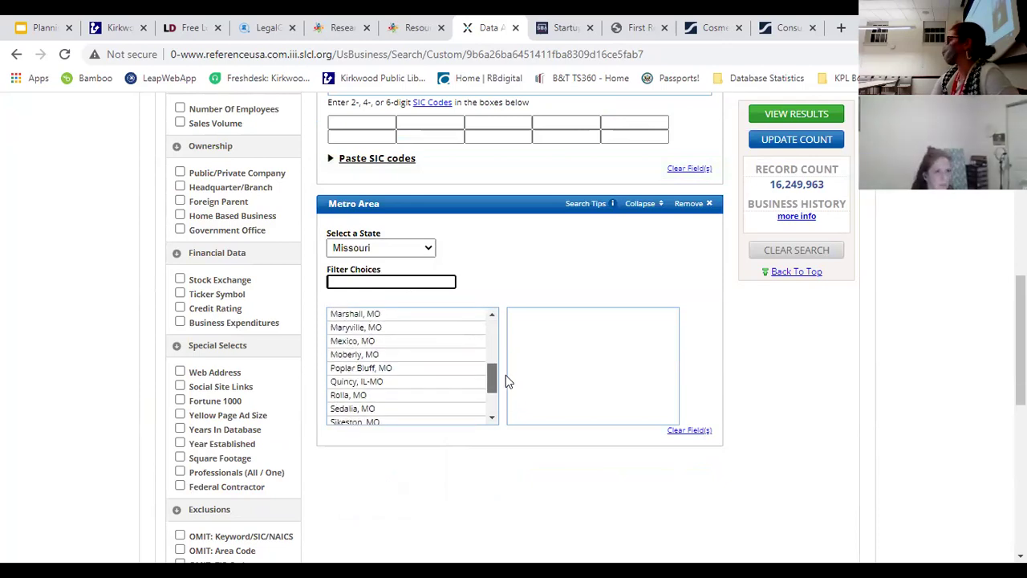
drag(505, 375, 506, 397)
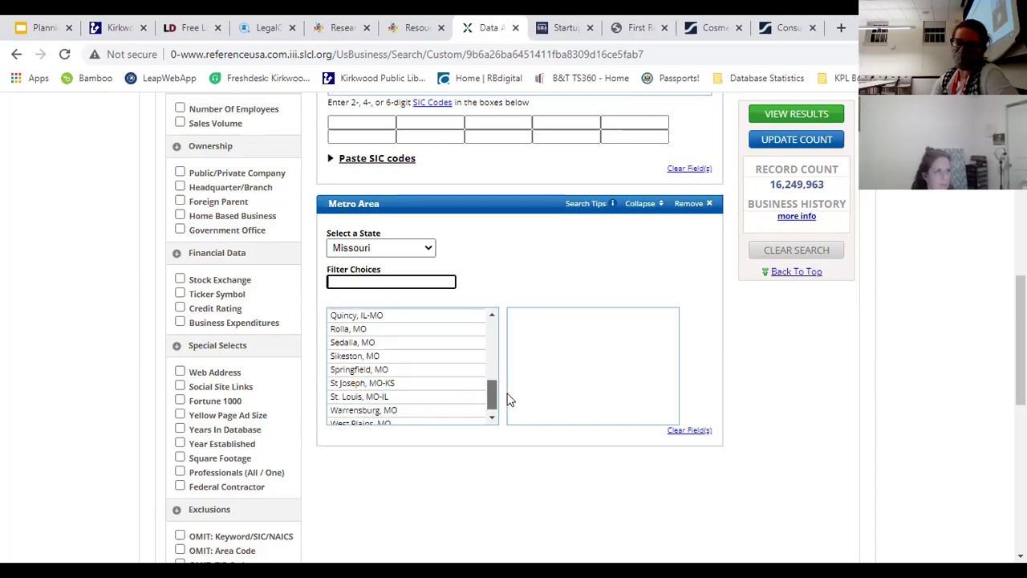
click(384, 390)
click(787, 139)
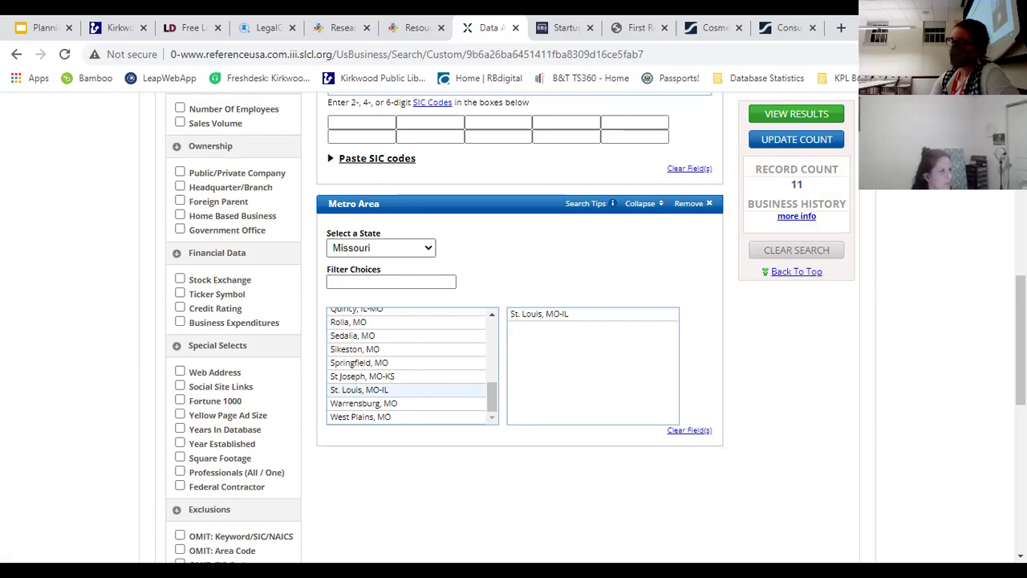
scroll(811, 225, up, 4)
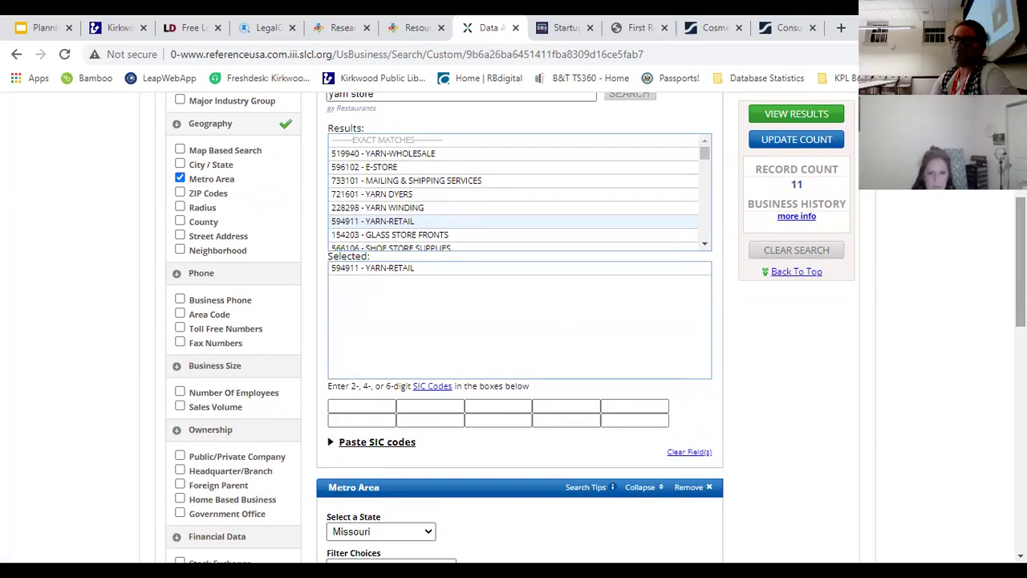
Step: View the 11 results, including Bead Place, JOANN, Hobby Lobby and Knitorious
click(795, 114)
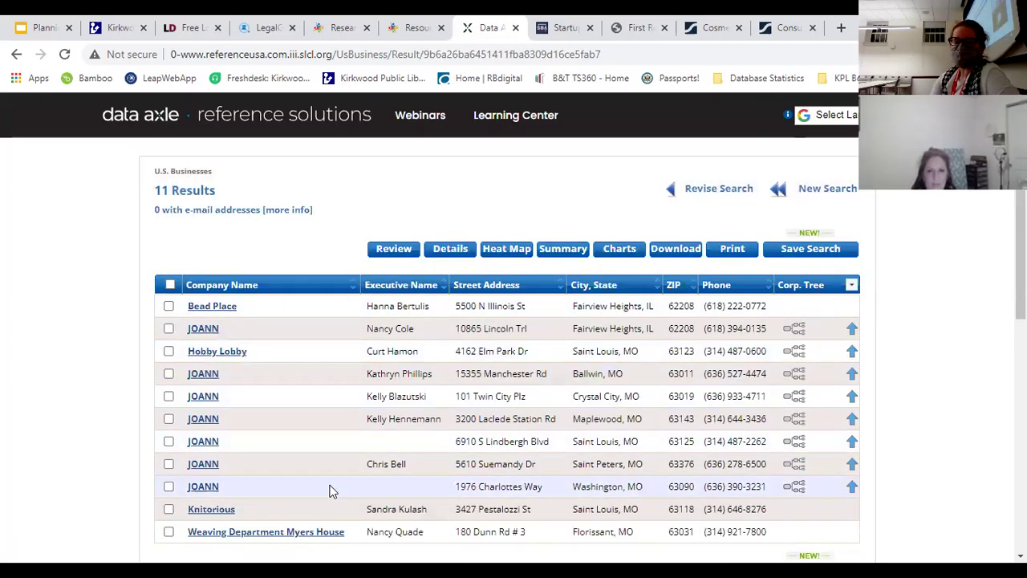
scroll(514, 337, down, 2)
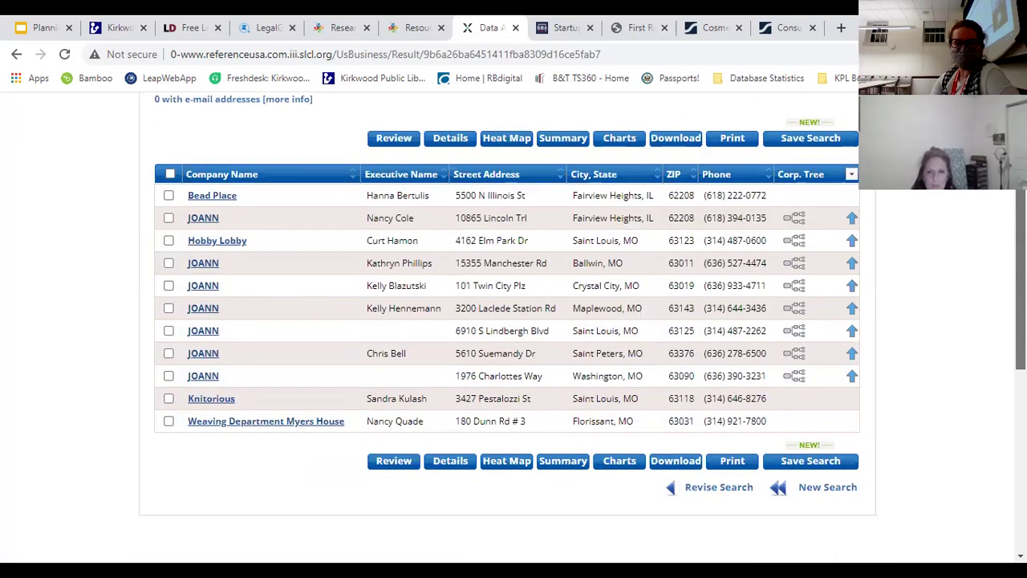
scroll(514, 338, up, 1)
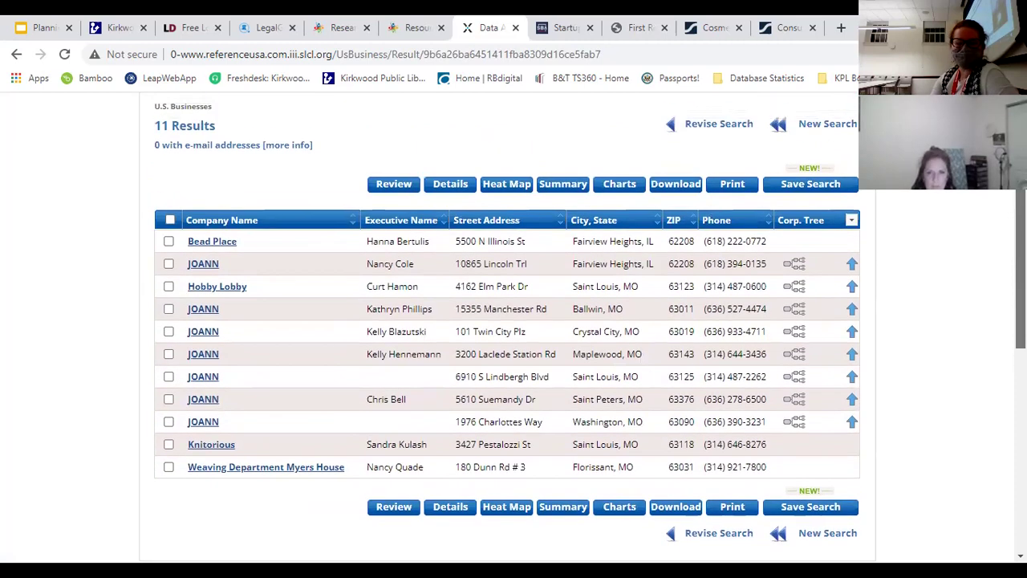
scroll(992, 241, down, 2)
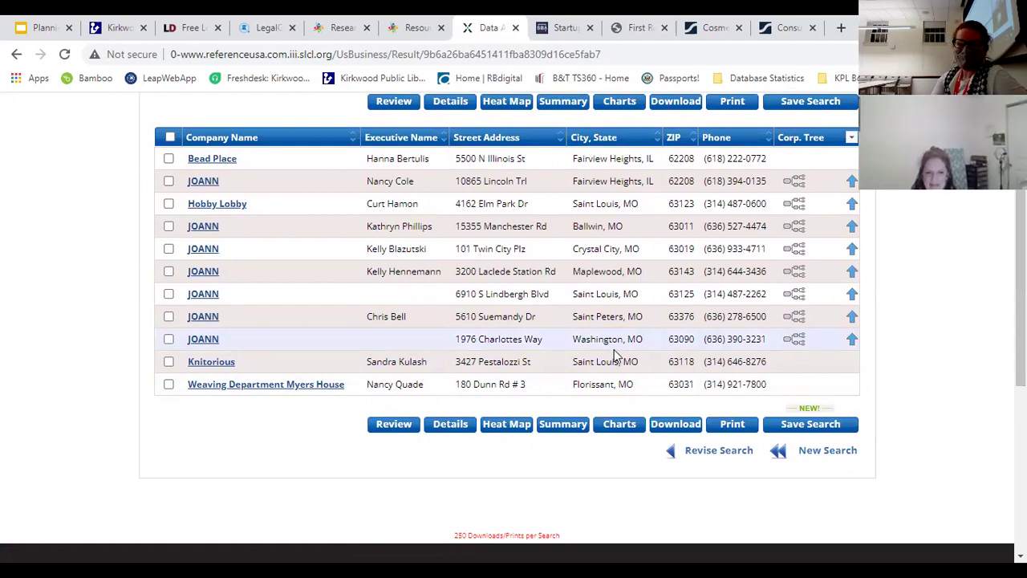
scroll(614, 352, up, 2)
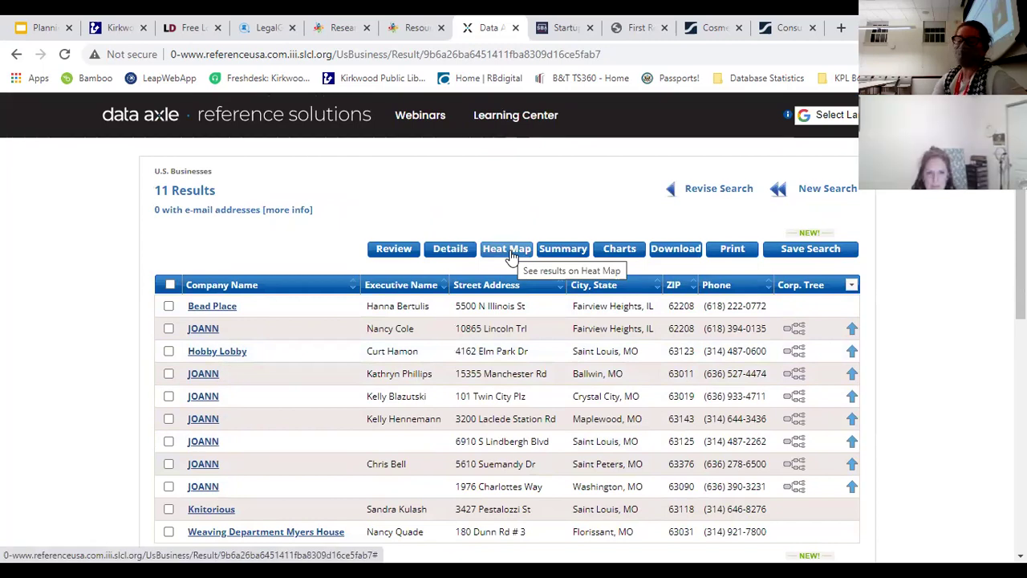
Step: Show the Location heat map of the 11 yarn retailers and their sales volumes
click(510, 249)
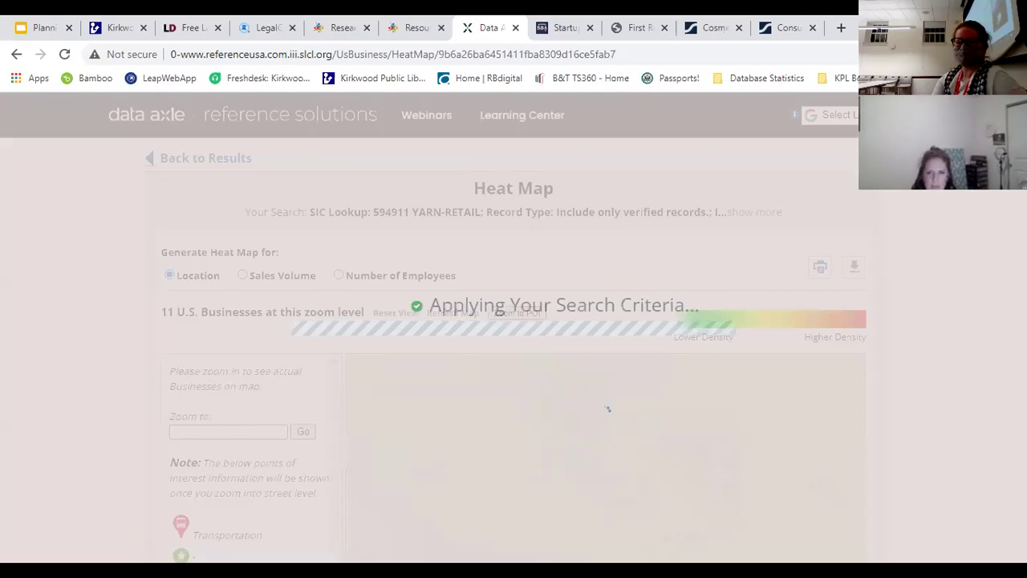
scroll(608, 409, down, 1)
scroll(511, 328, down, 3)
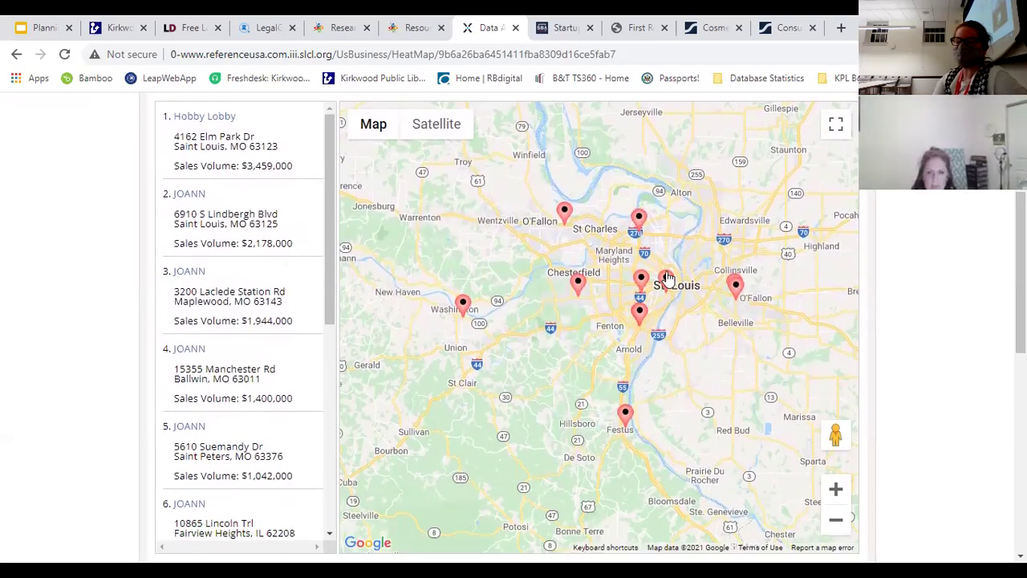
mouse_move(665, 277)
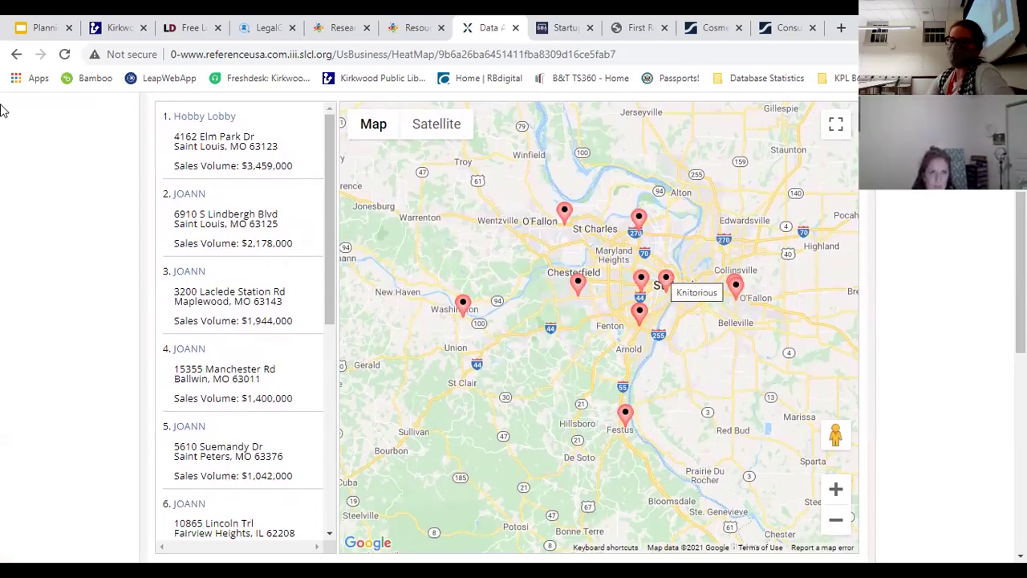
scroll(1021, 273, up, 2)
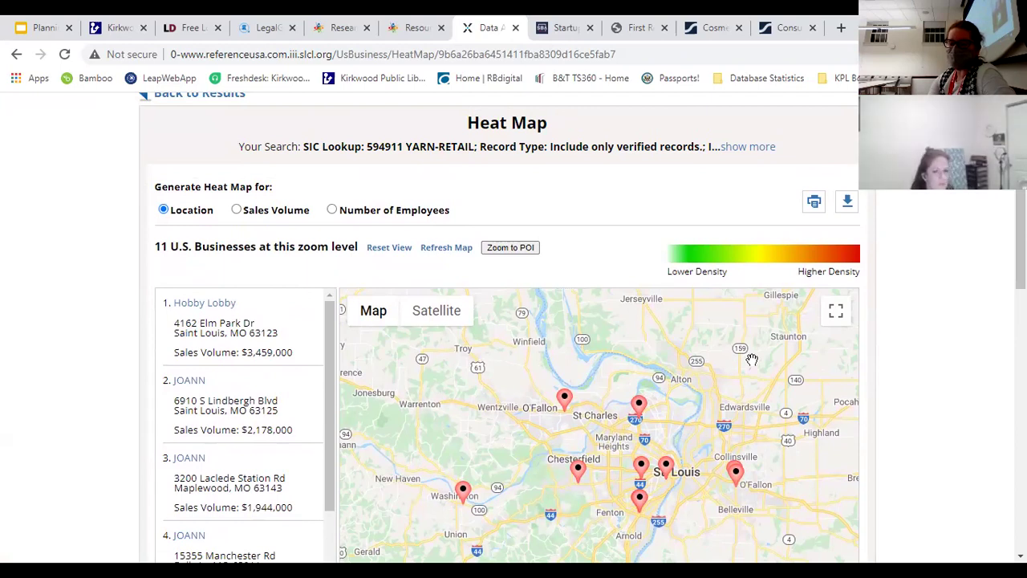
scroll(1016, 152, down, 1)
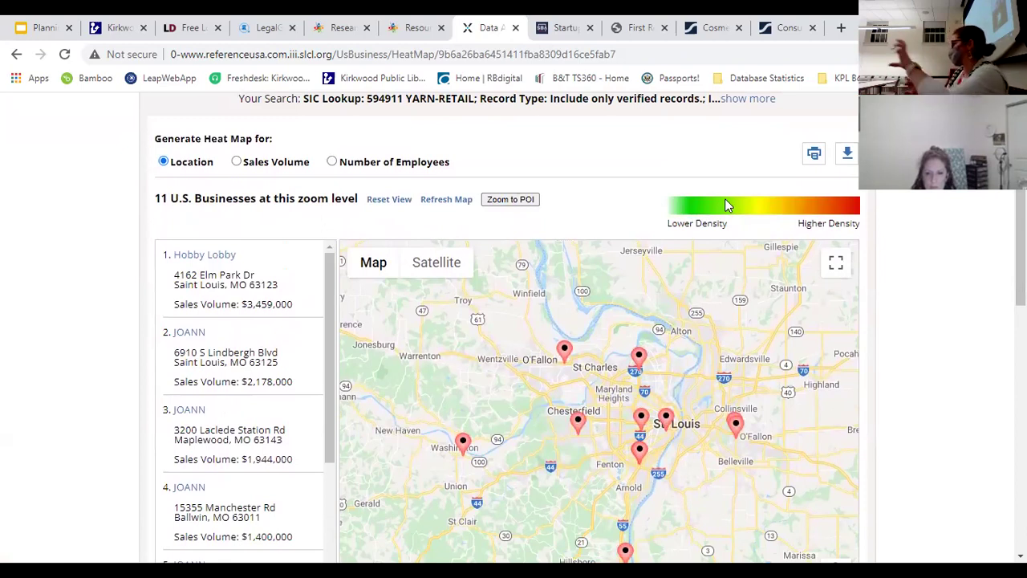
scroll(176, 161, up, 2)
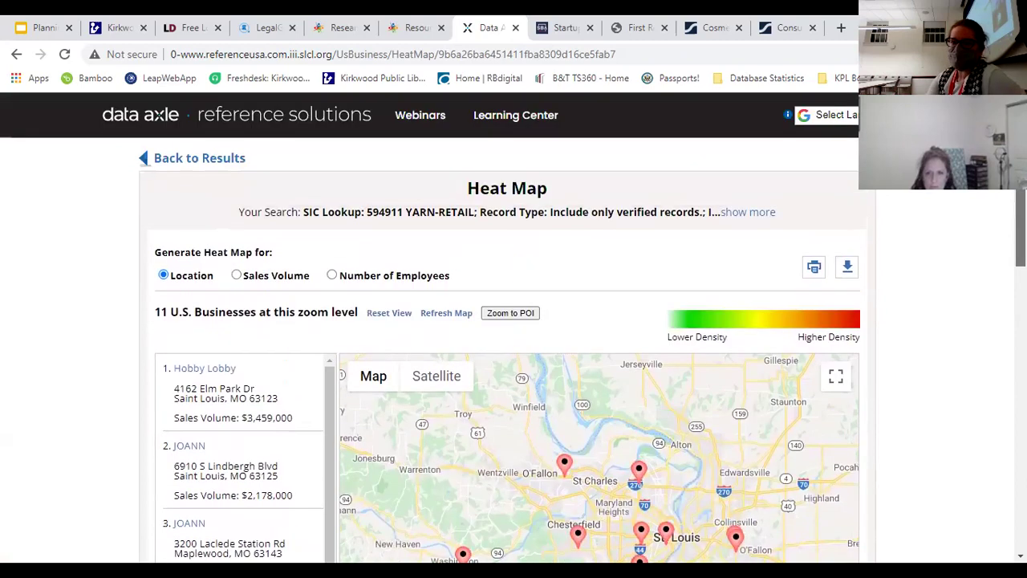
Step: Return from the heat map to the 11-result yarn retailer list
click(197, 158)
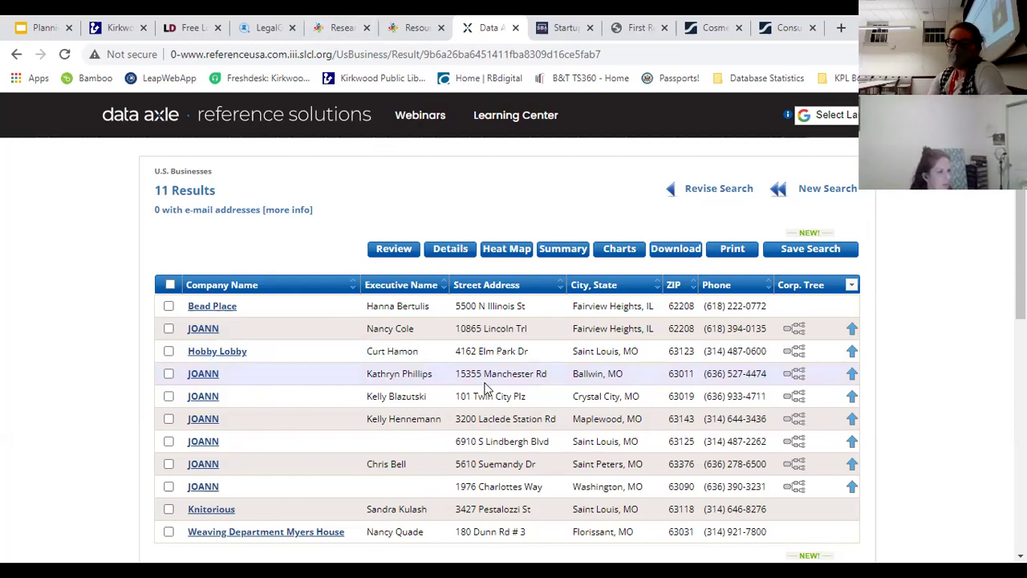
scroll(434, 207, down, 5)
Step: Open the Knitorious record and review it: 6 employees, $473,000 location sales volume
click(168, 133)
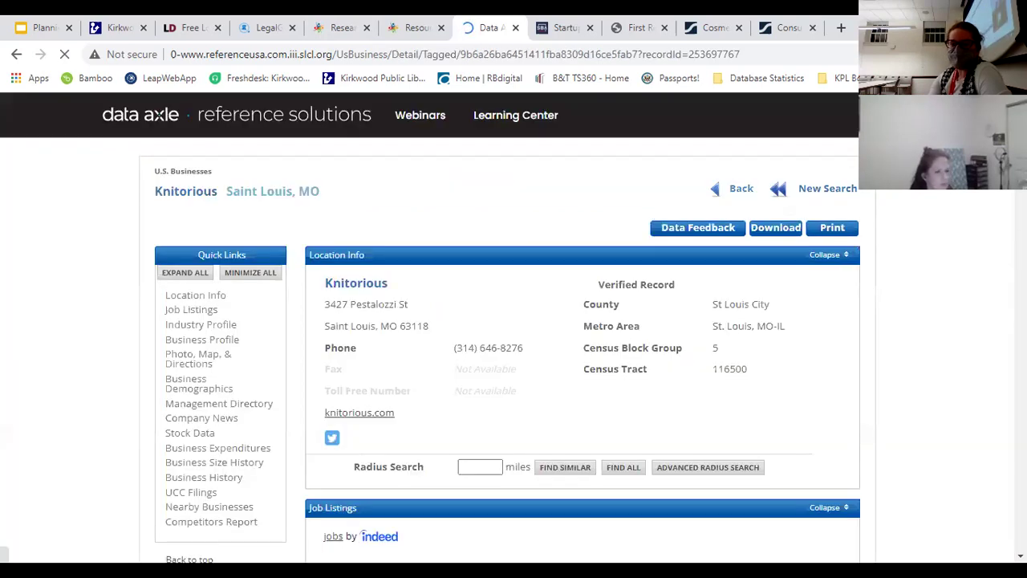
scroll(513, 226, down, 8)
scroll(592, 326, down, 4)
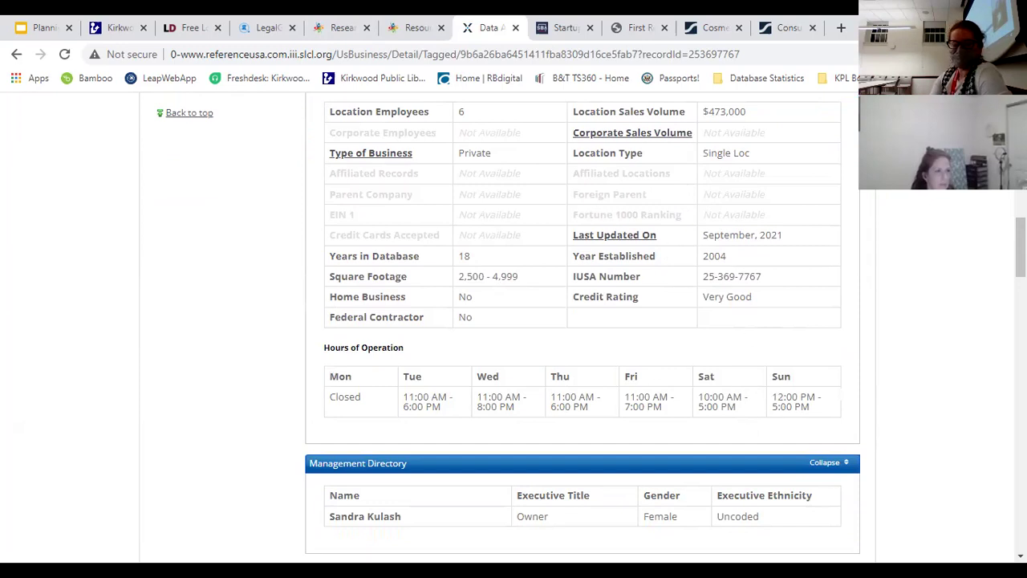
scroll(582, 328, down, 3)
scroll(582, 327, down, 2)
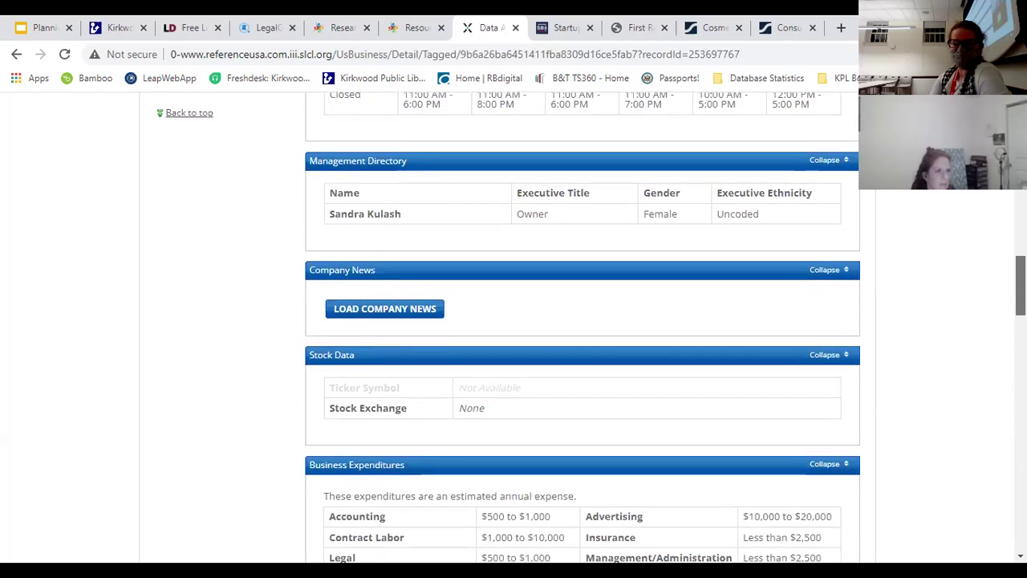
scroll(583, 328, down, 3)
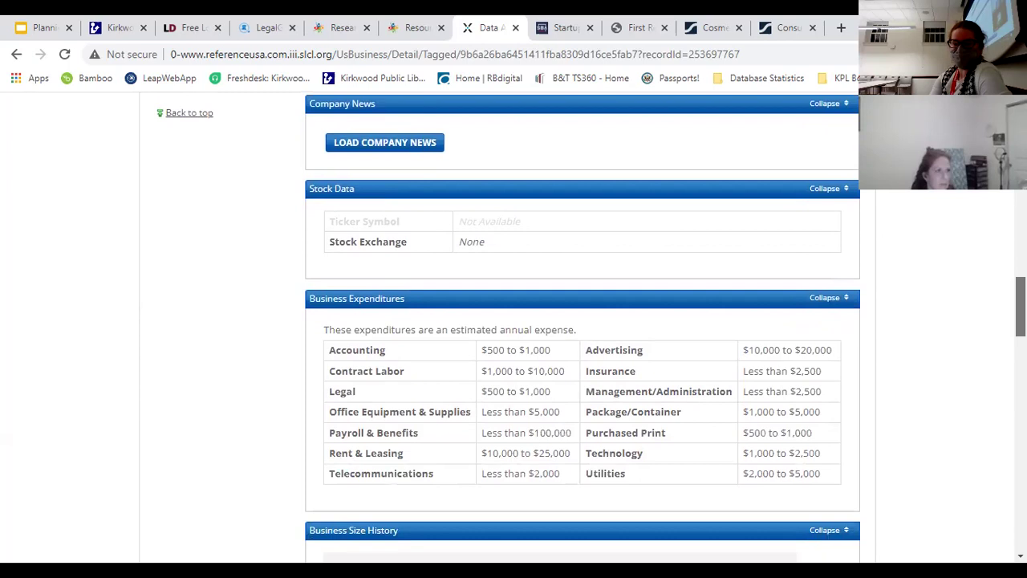
scroll(583, 328, up, 3)
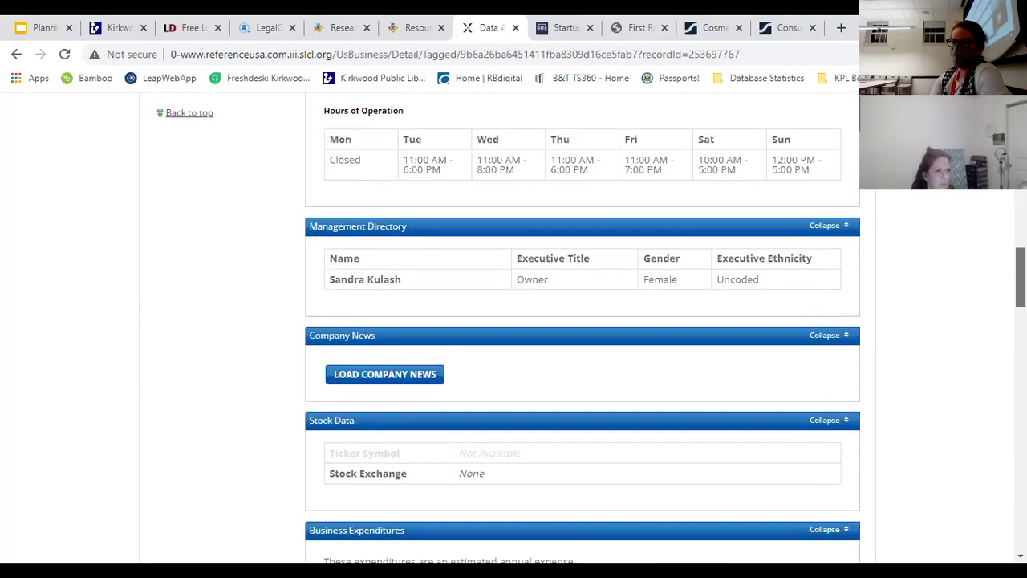
scroll(582, 327, up, 3)
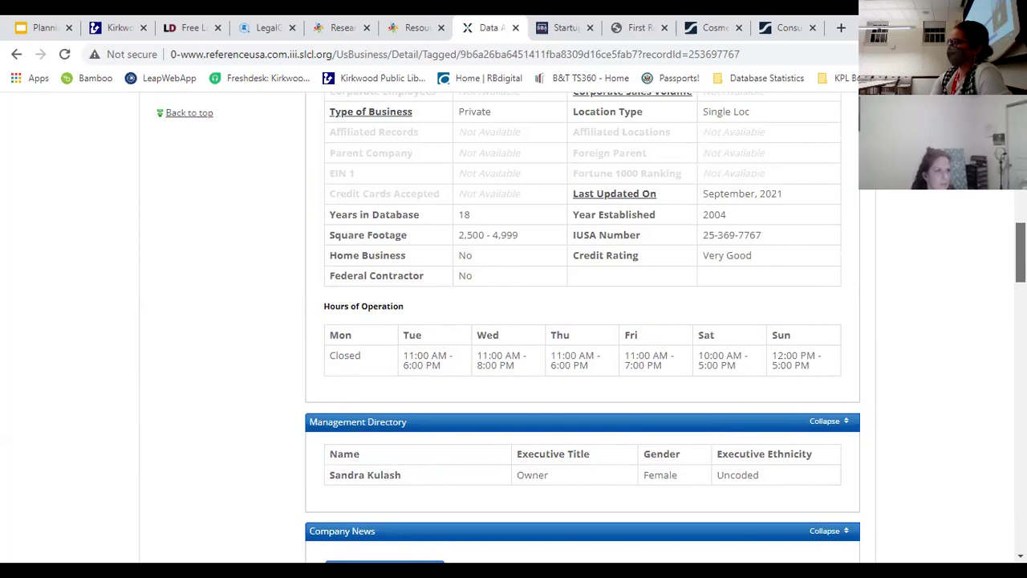
scroll(583, 328, up, 1)
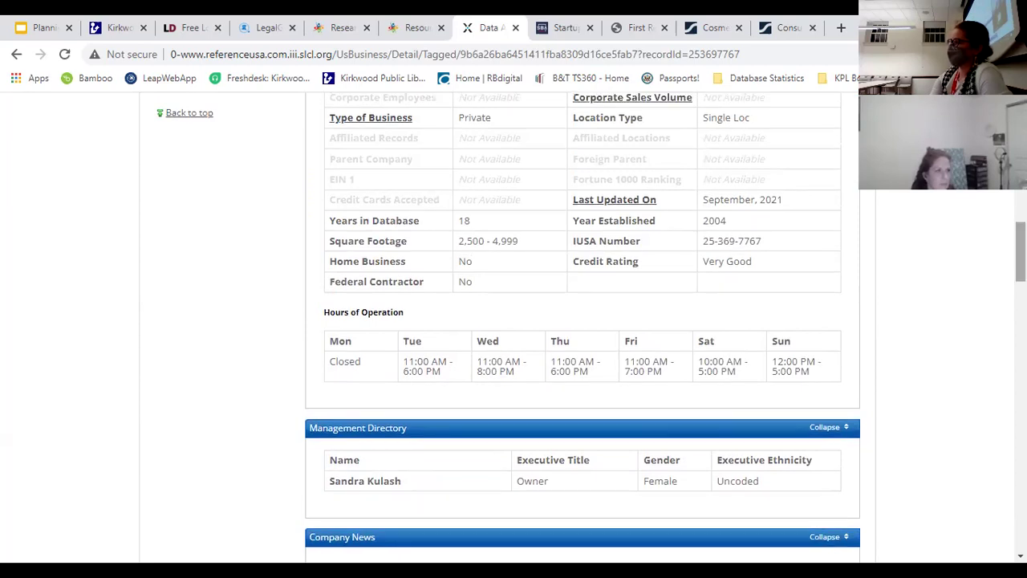
scroll(583, 328, up, 10)
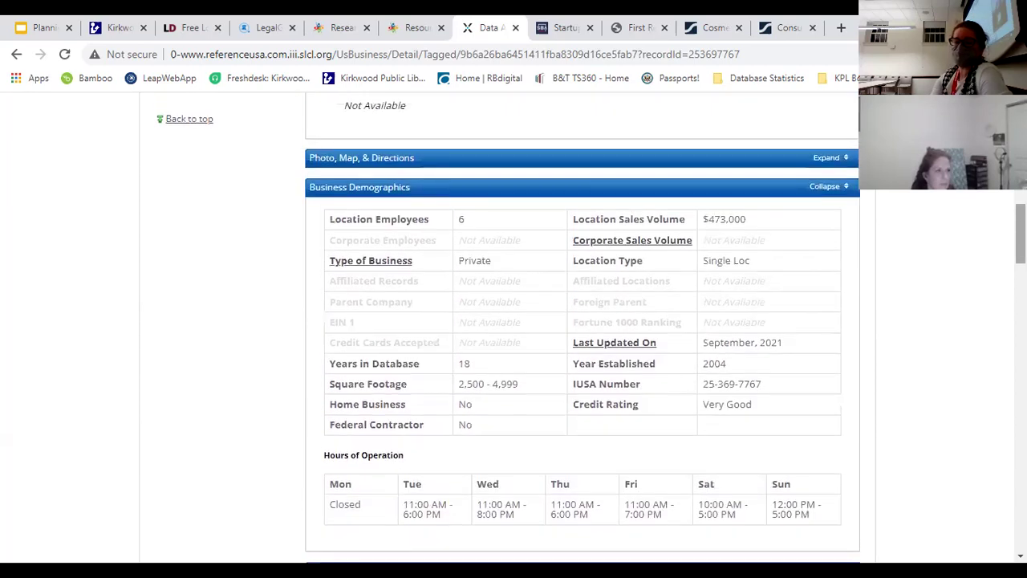
scroll(583, 328, down, 3)
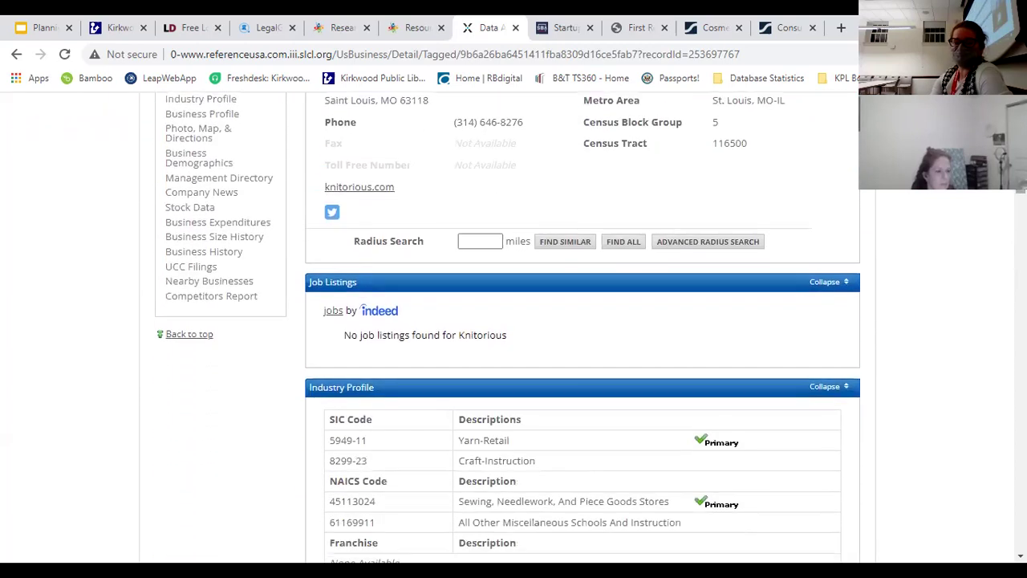
scroll(582, 327, down, 2)
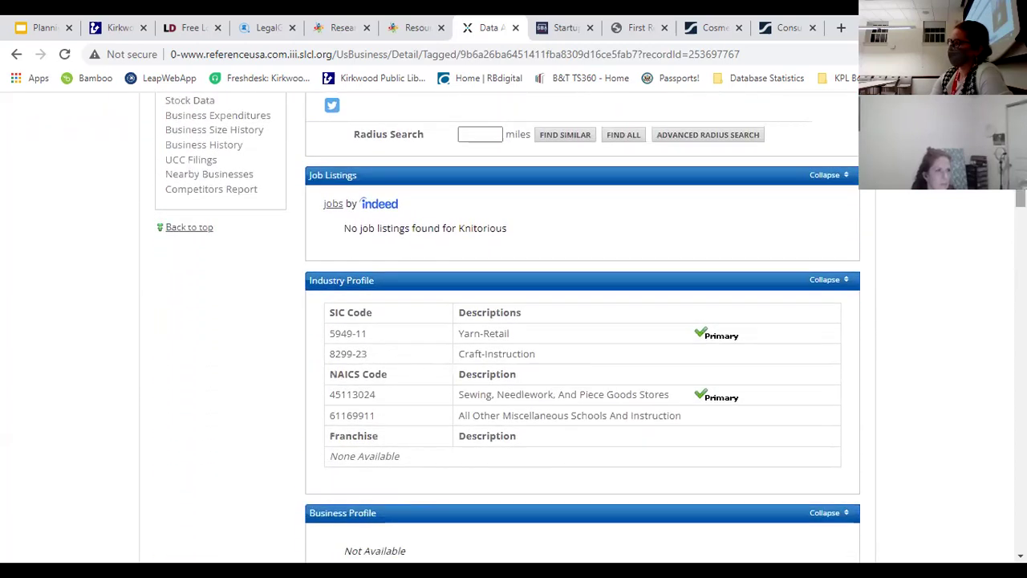
scroll(583, 328, down, 4)
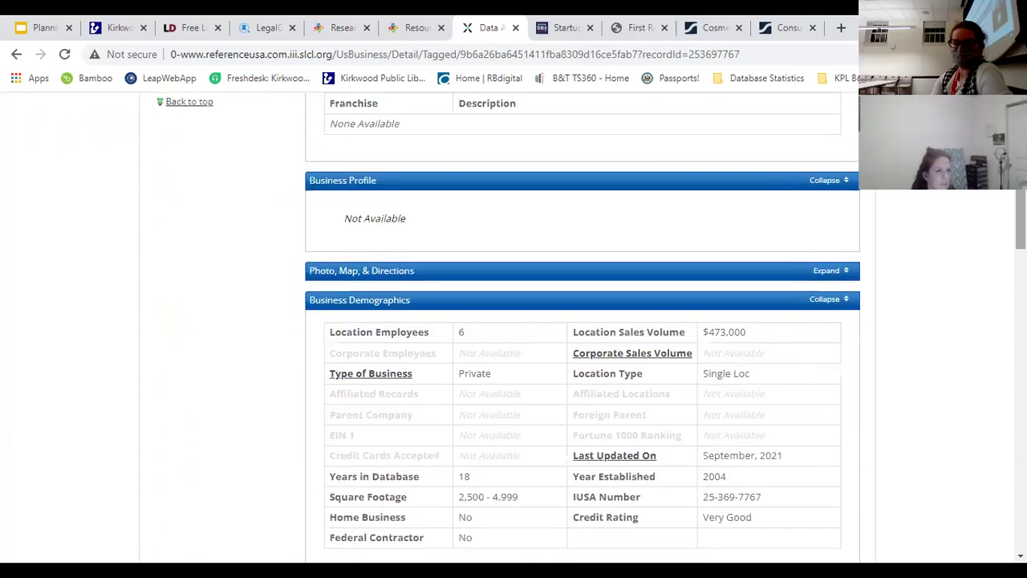
scroll(582, 328, down, 1)
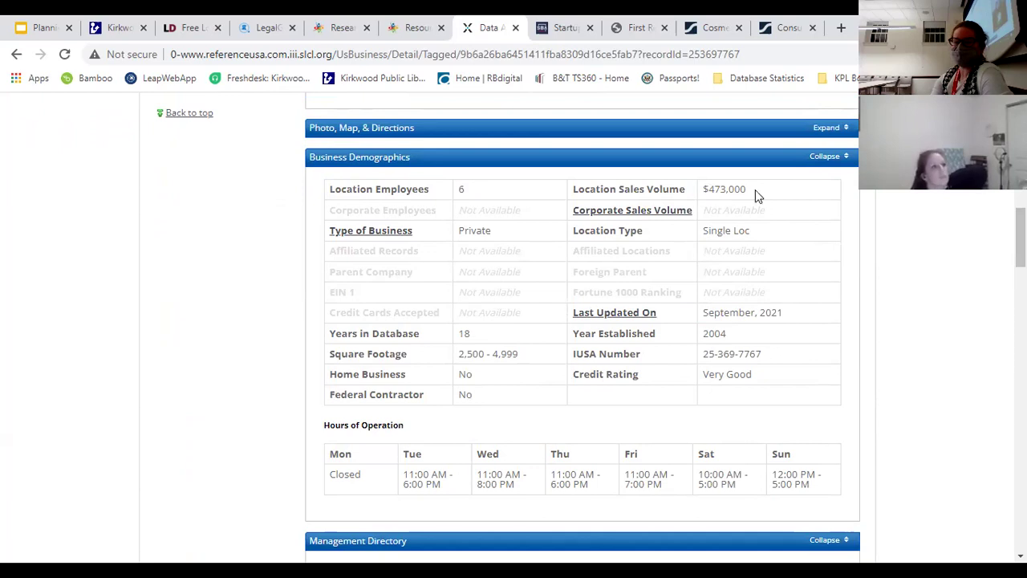
Step: Scroll back to the top of the Knitorious record, then return to the 'Segments of a Business Plan - Marketing' slide
scroll(637, 390, down, 5)
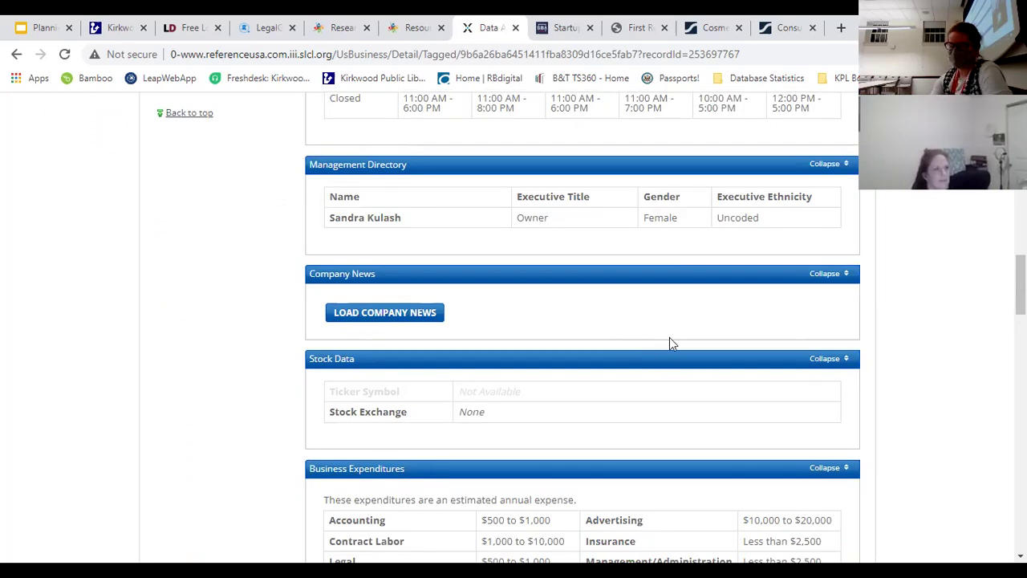
scroll(656, 418, down, 5)
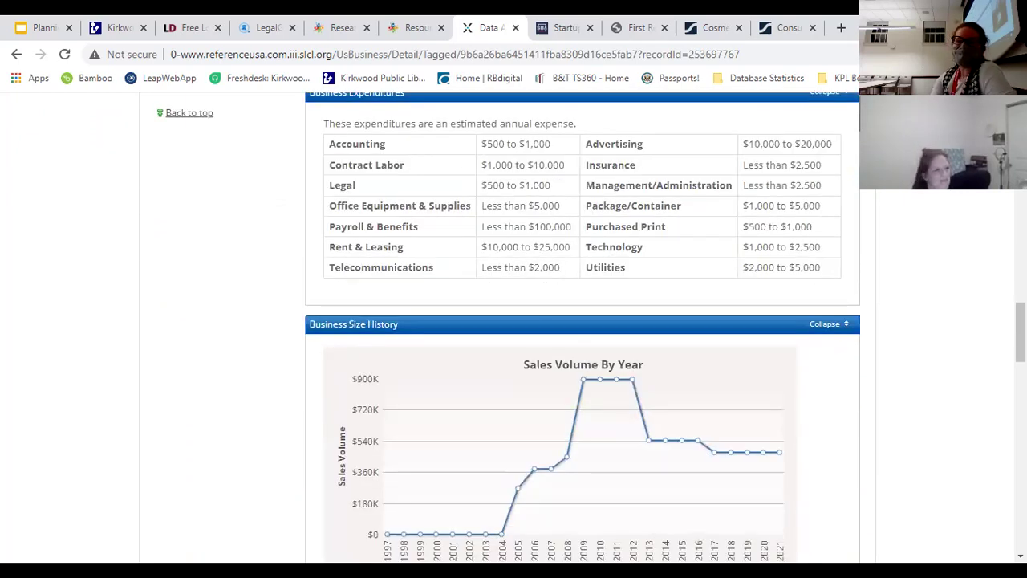
scroll(583, 328, up, 1)
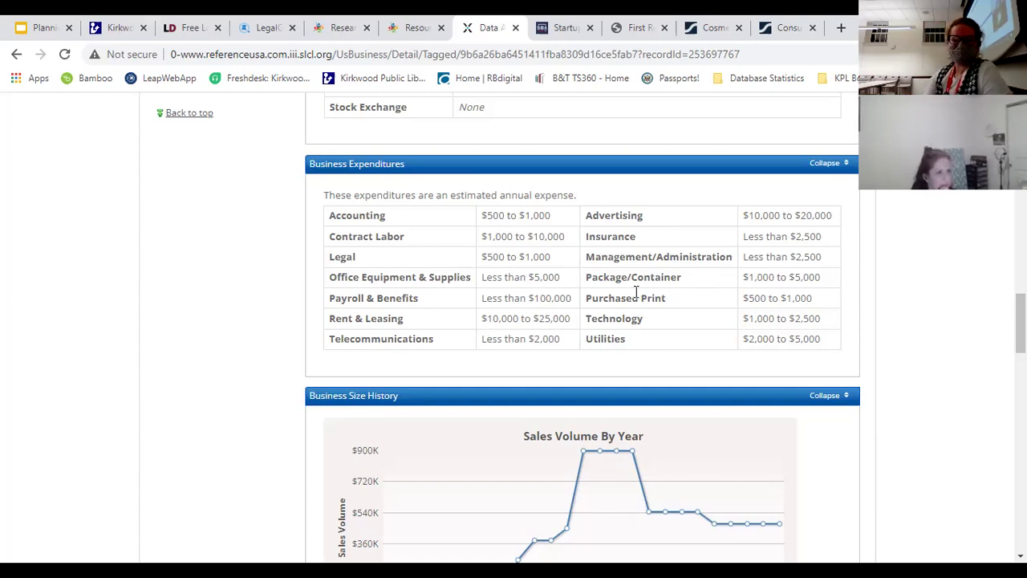
scroll(636, 292, down, 5)
scroll(636, 291, up, 10)
scroll(636, 291, up, 5)
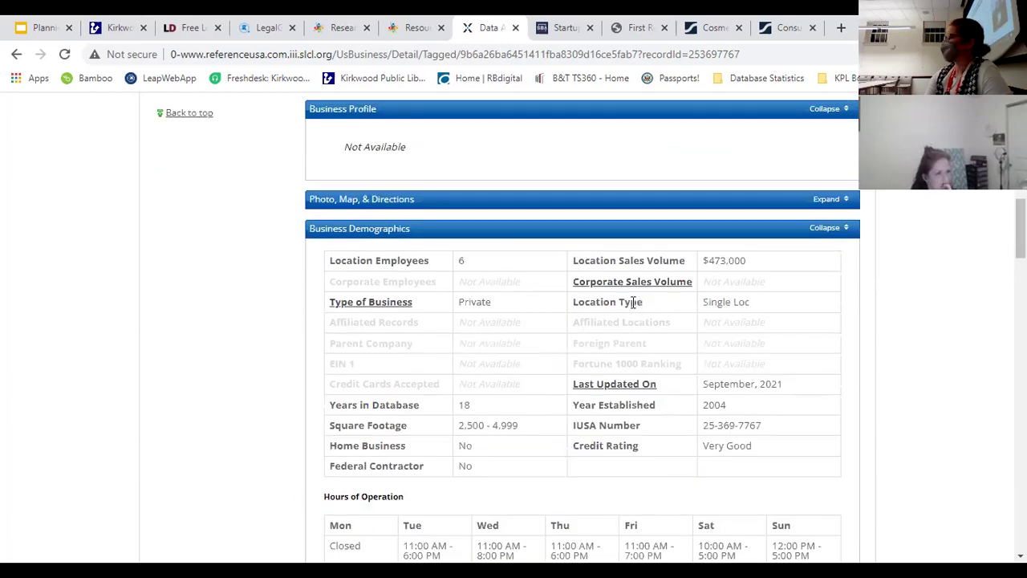
scroll(592, 300, up, 3)
scroll(594, 310, up, 5)
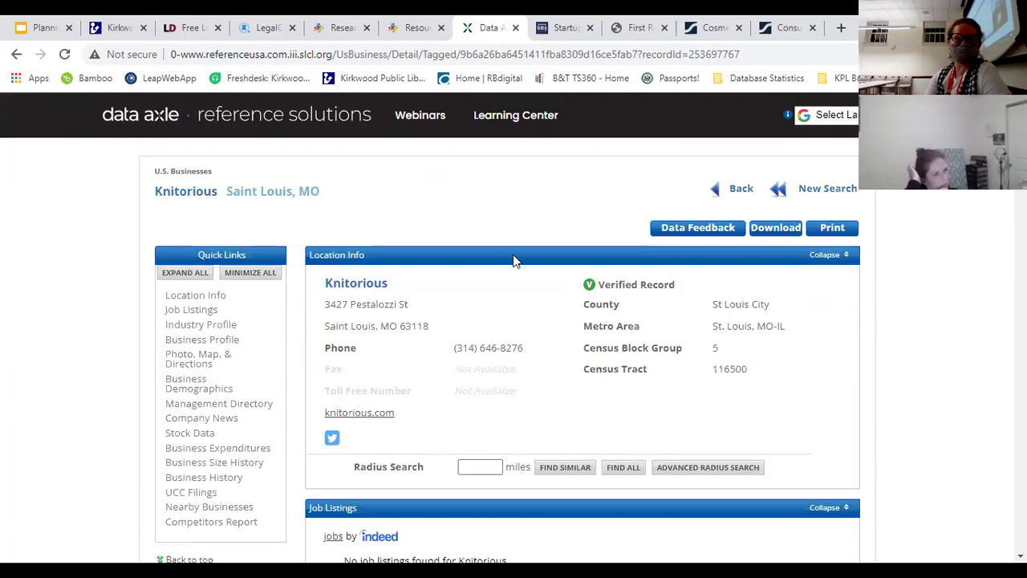
click(36, 29)
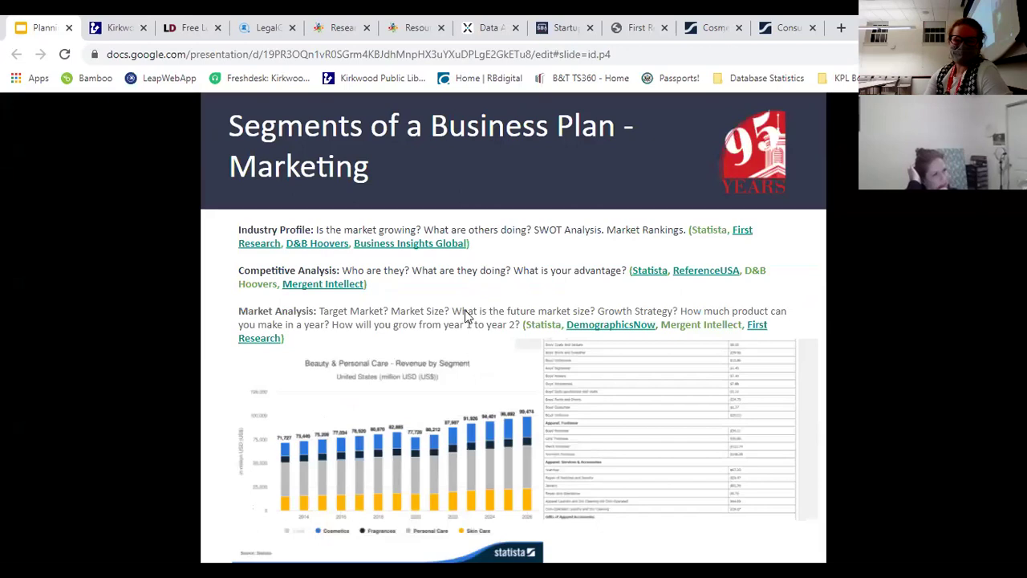
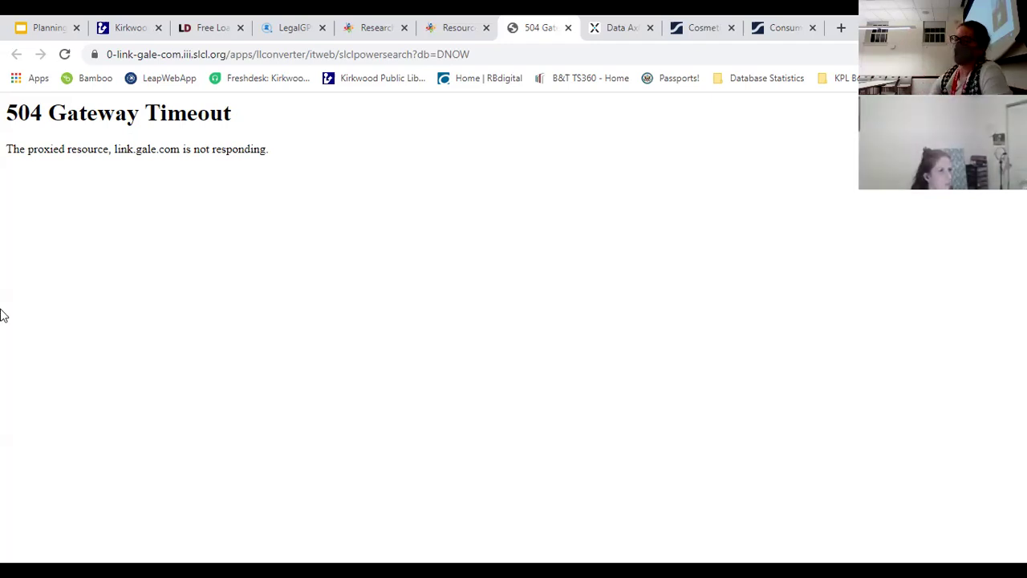
Step: Check the open tabs, retry the timed-out Gale 504 page, then close it
click(31, 21)
click(612, 28)
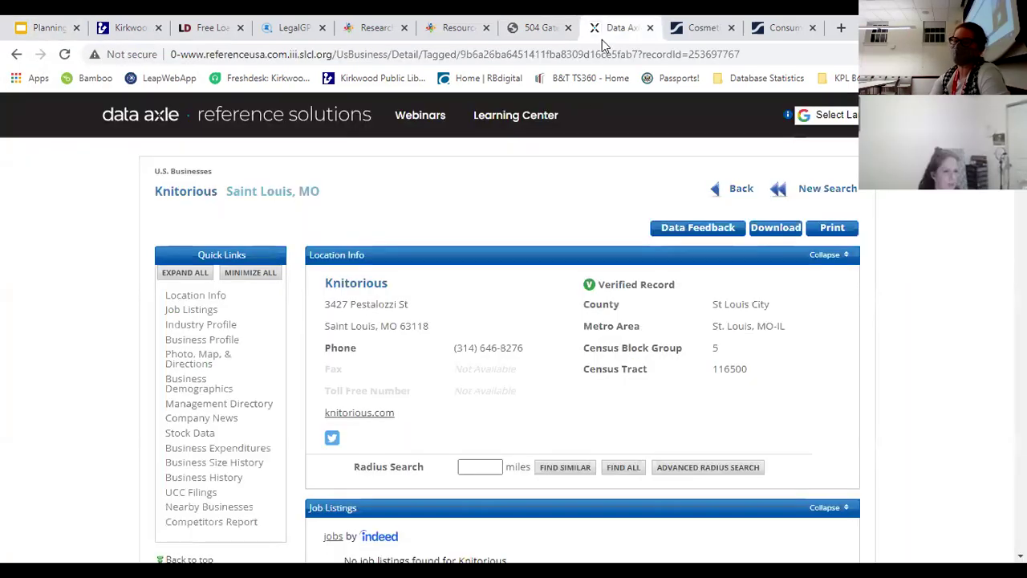
click(540, 28)
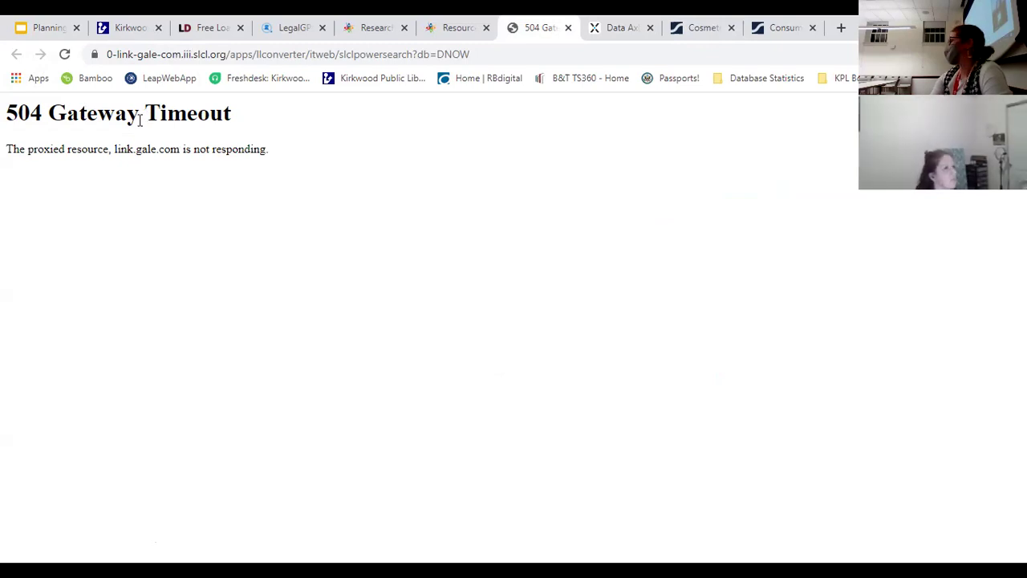
click(65, 54)
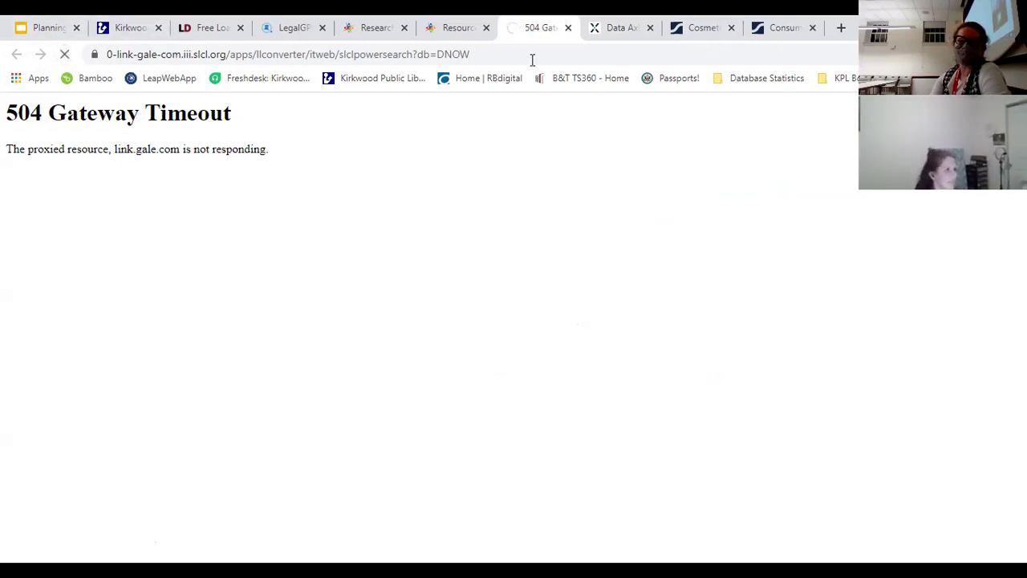
click(568, 28)
Step: Load the St. Louis Public Library homepage at slpl.org
click(456, 28)
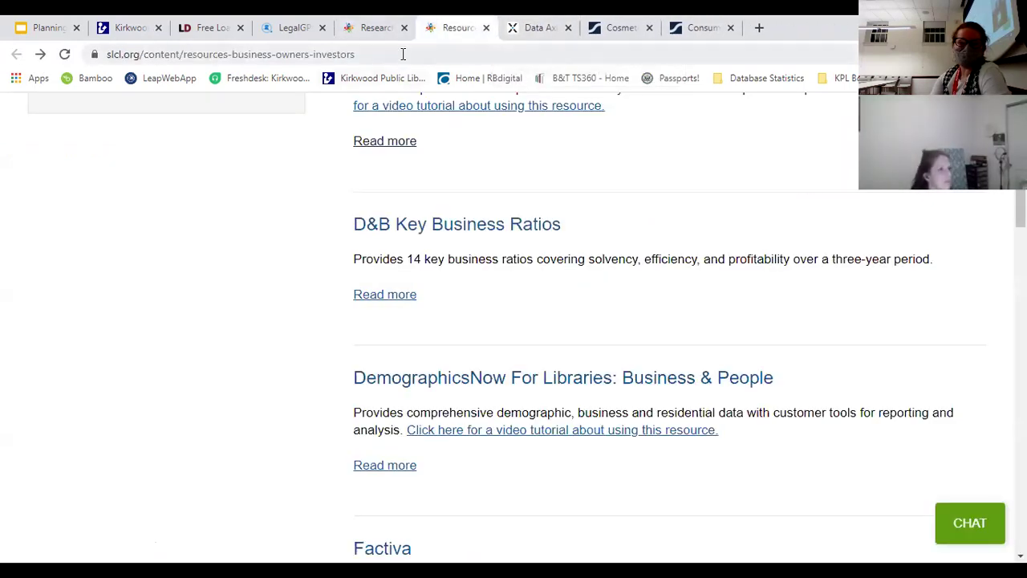
click(405, 53)
text(slpl.or)
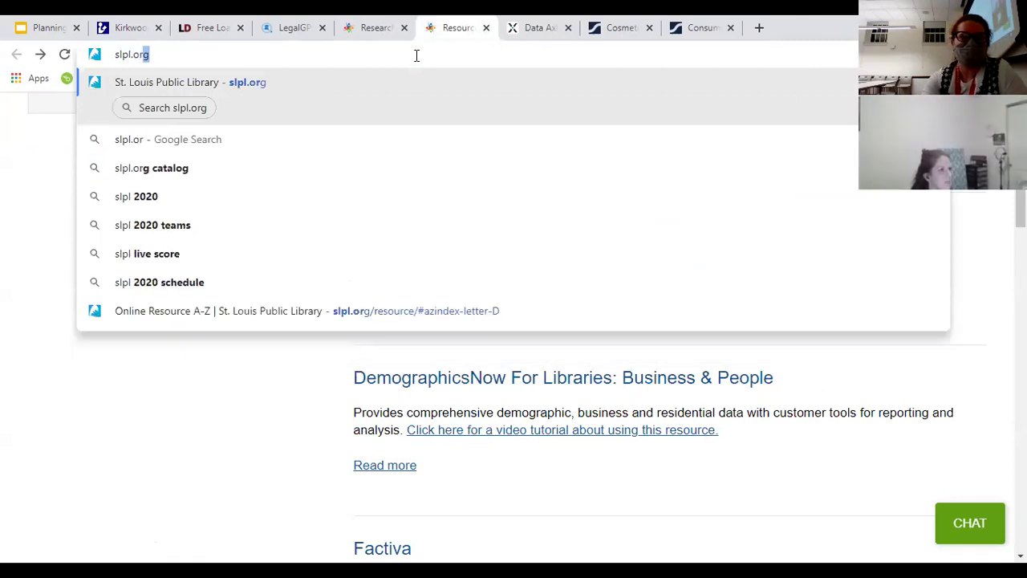
key(Return)
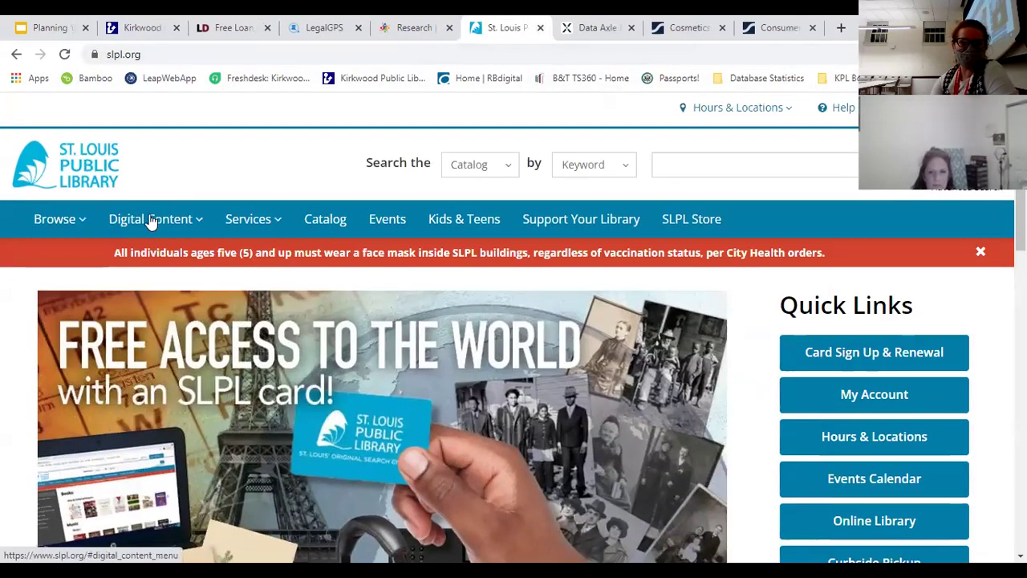
Step: Open DemographicsNOW from Digital Content's A-Z Resources, letter D, in a new tab
click(151, 222)
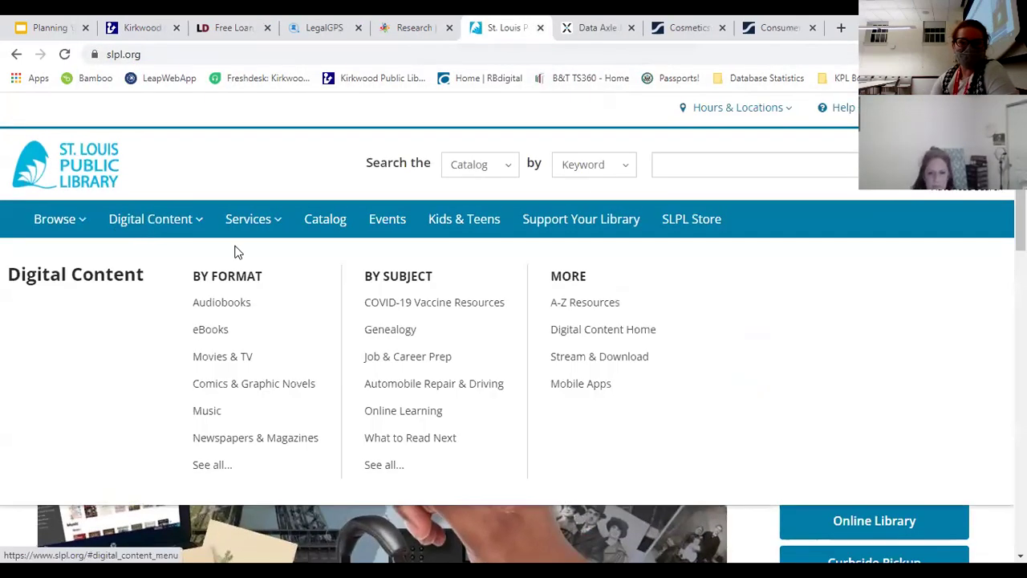
click(593, 305)
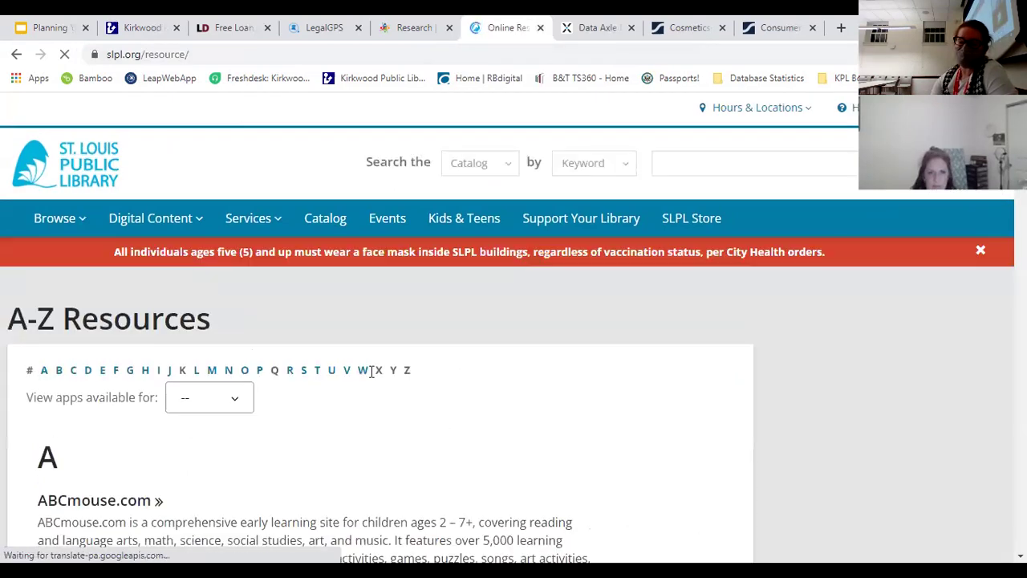
click(86, 371)
right_click(104, 161)
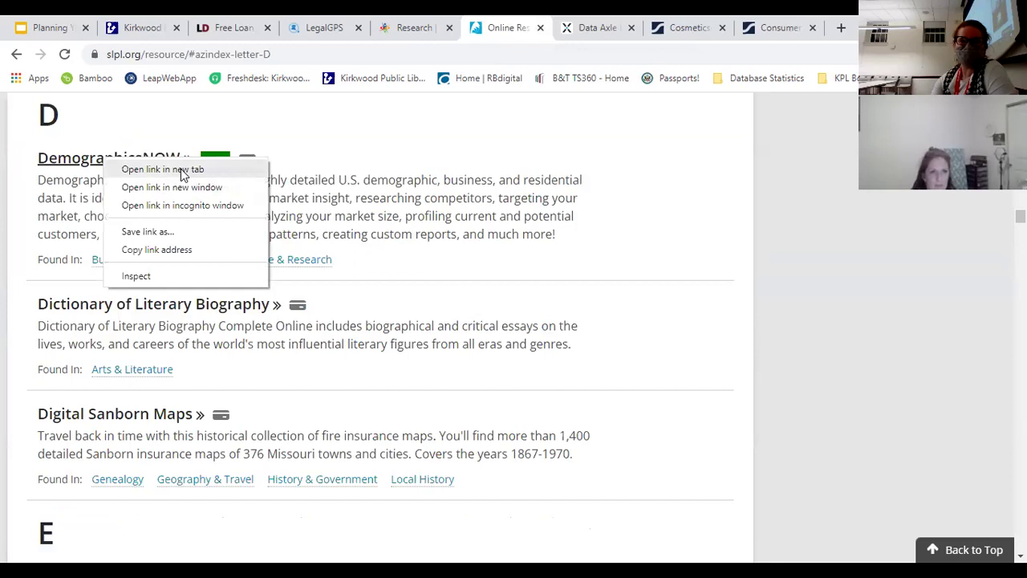
click(181, 168)
click(554, 27)
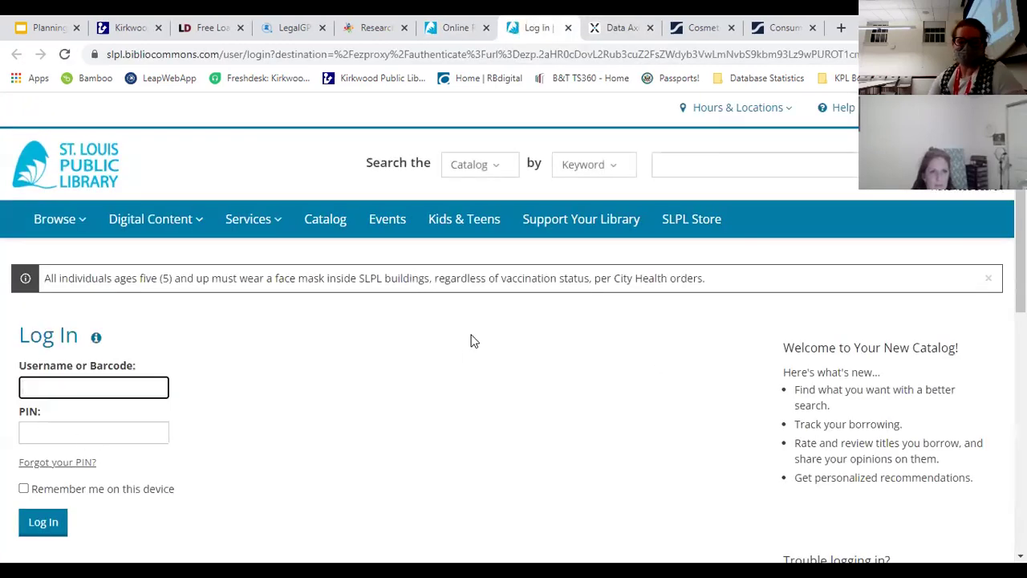
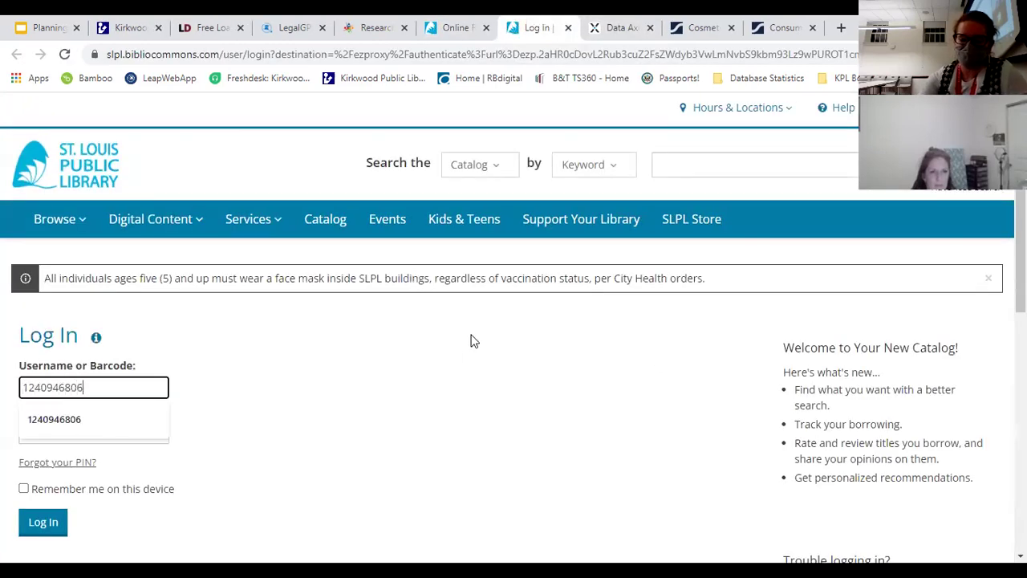
Step: Log in with the library card number and PIN, then return to the Planning Your Business slides
key(Tab)
key(Return)
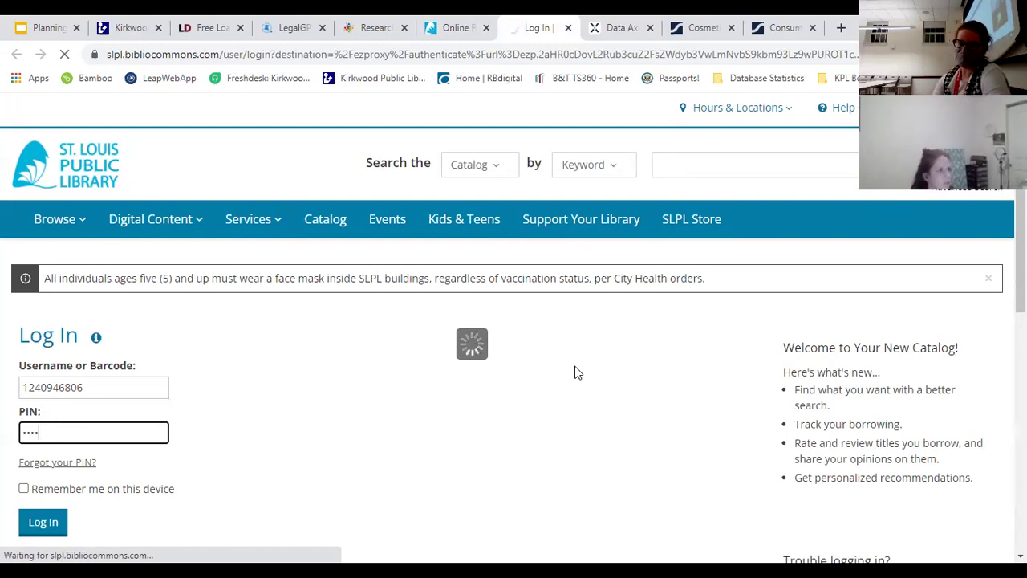
click(40, 24)
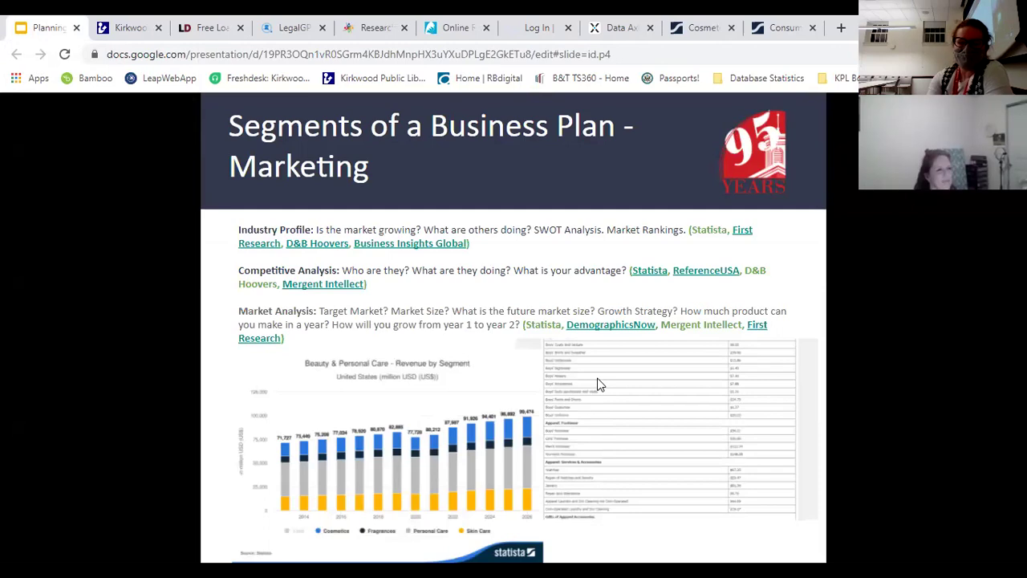
Step: Advance to the Marketing slide on Pricing and Market Penetration
key(Right)
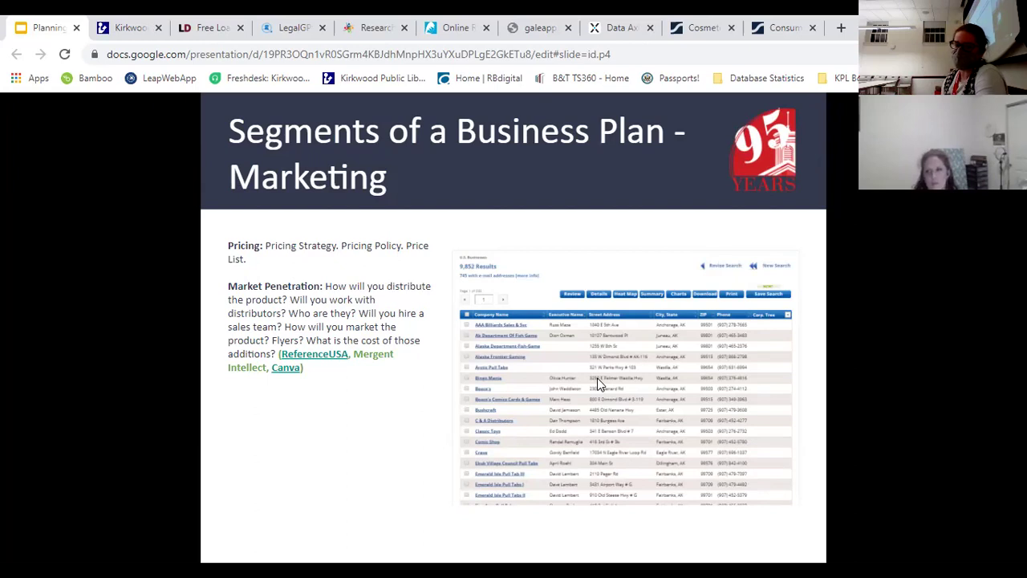
Step: Start a new Data Axle U.S. Businesses advanced search and look over its options
click(614, 27)
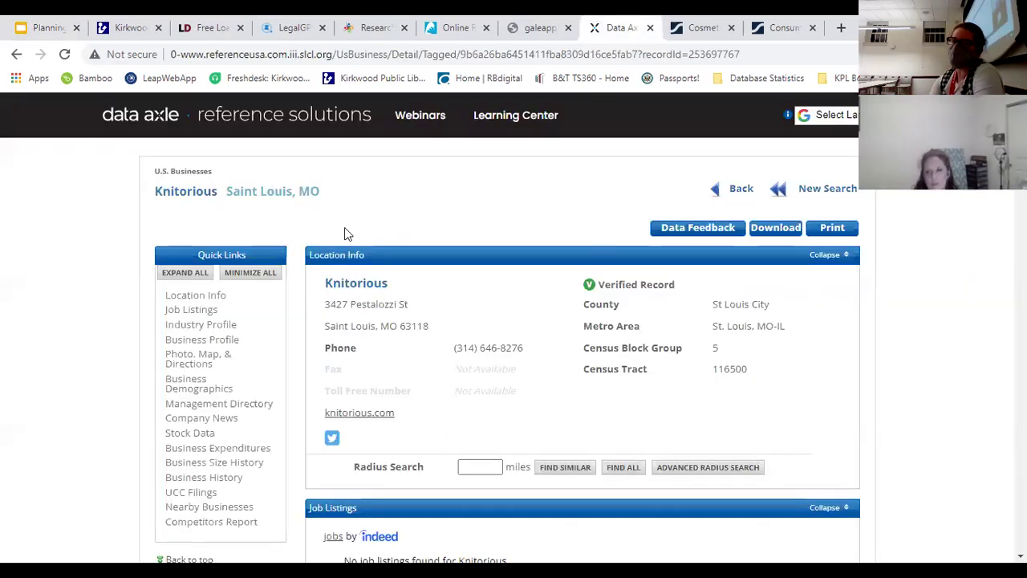
click(807, 190)
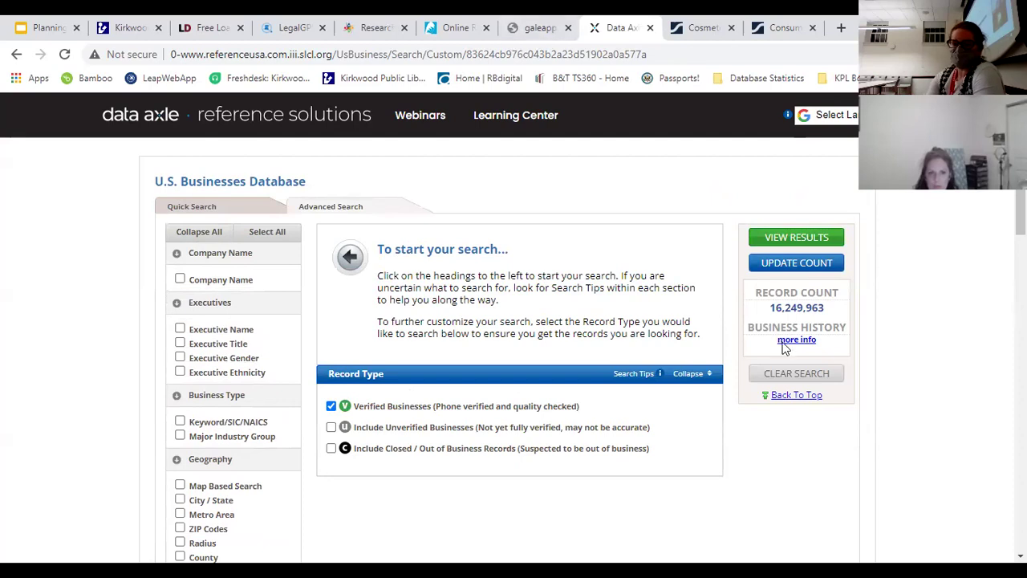
scroll(514, 321, down, 4)
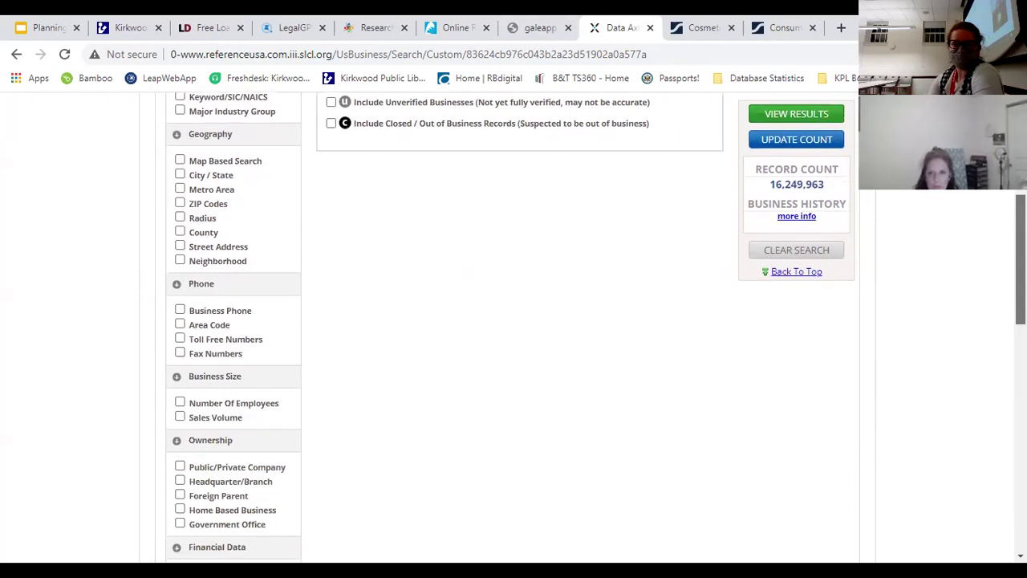
scroll(514, 321, up, 1)
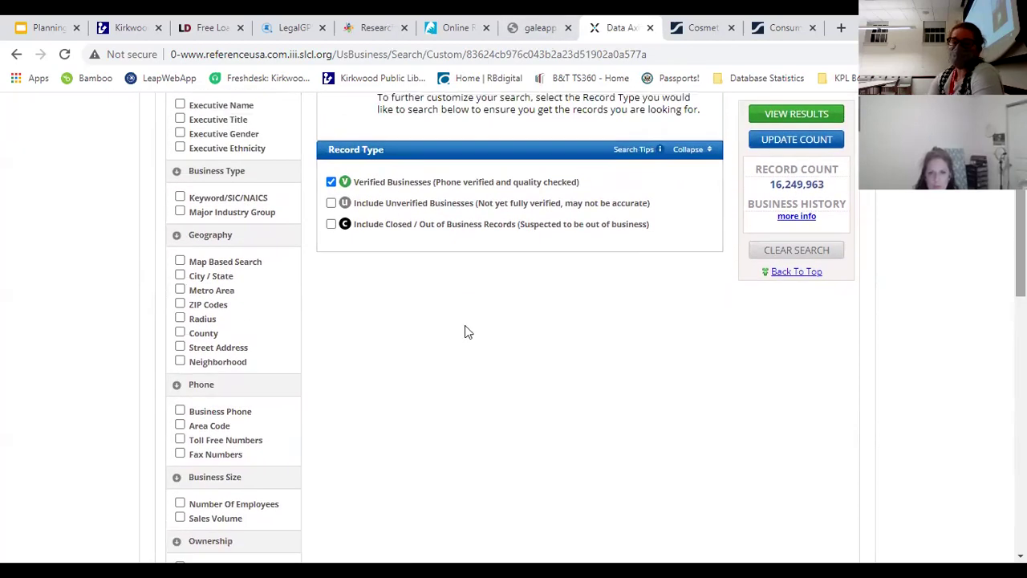
scroll(527, 361, up, 3)
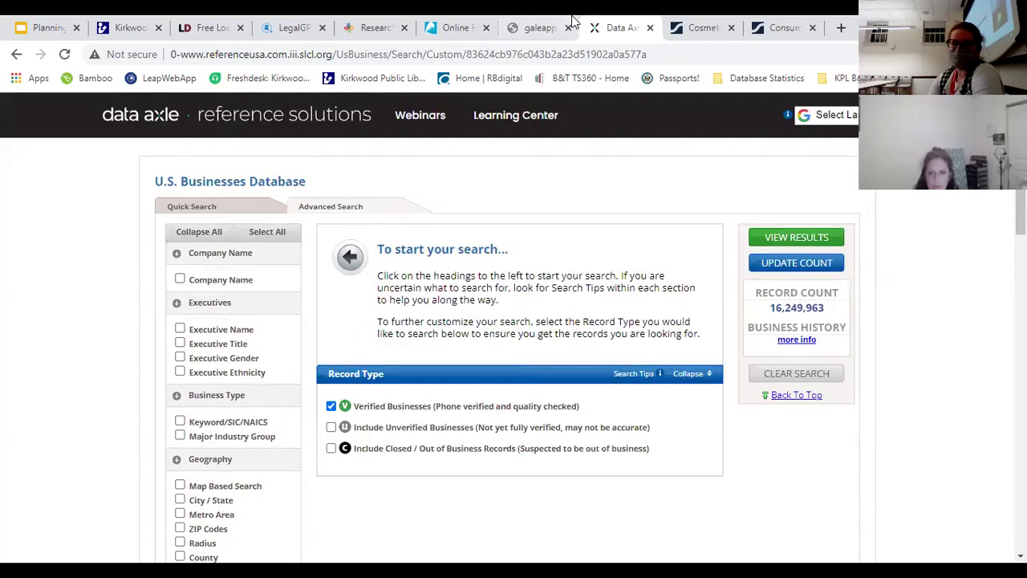
Step: Open Mergent Intellect in a new tab from SLCL's Business Owner & Investor resources
click(371, 28)
mouse_move(520, 283)
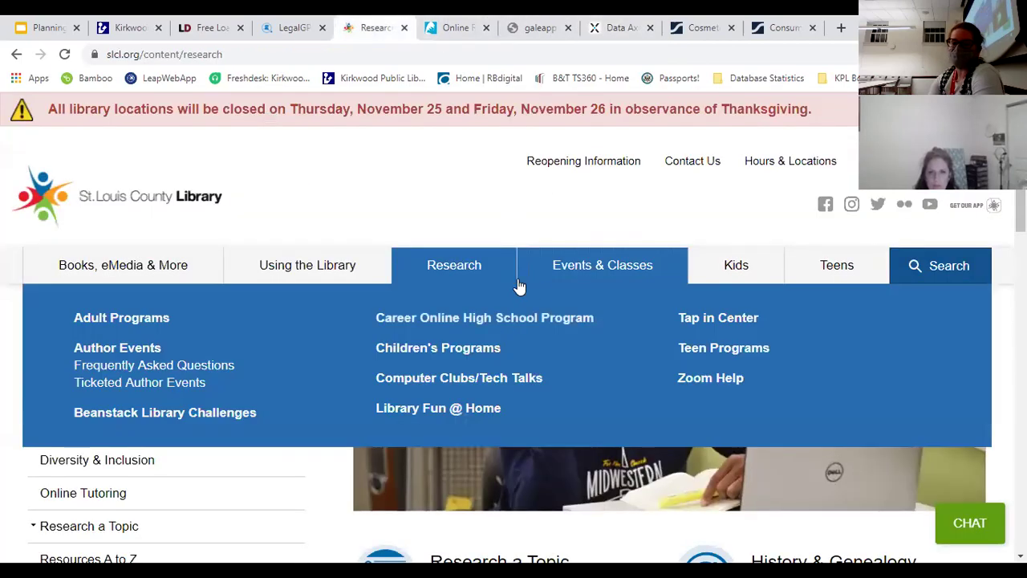
scroll(522, 367, down, 9)
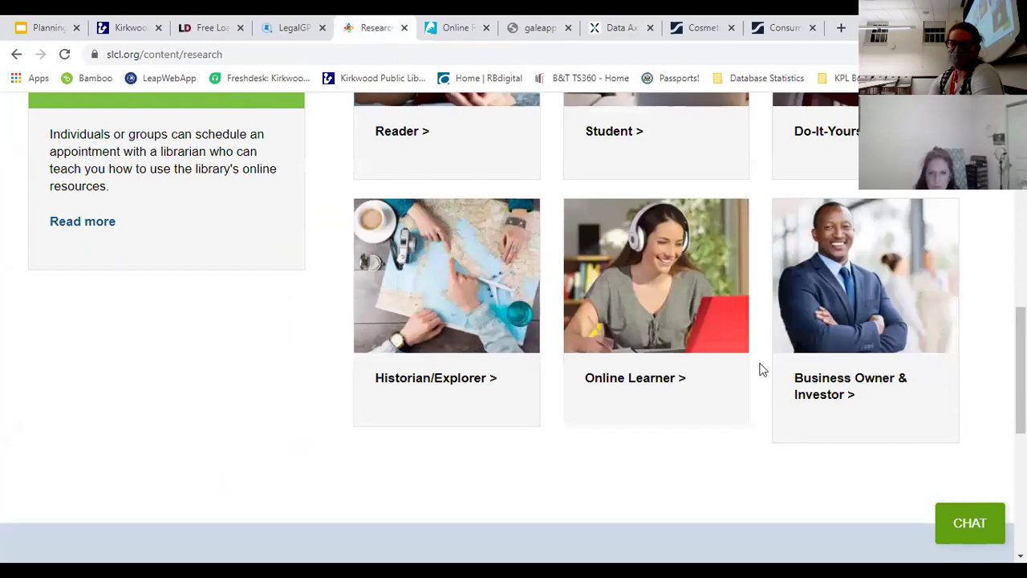
click(799, 391)
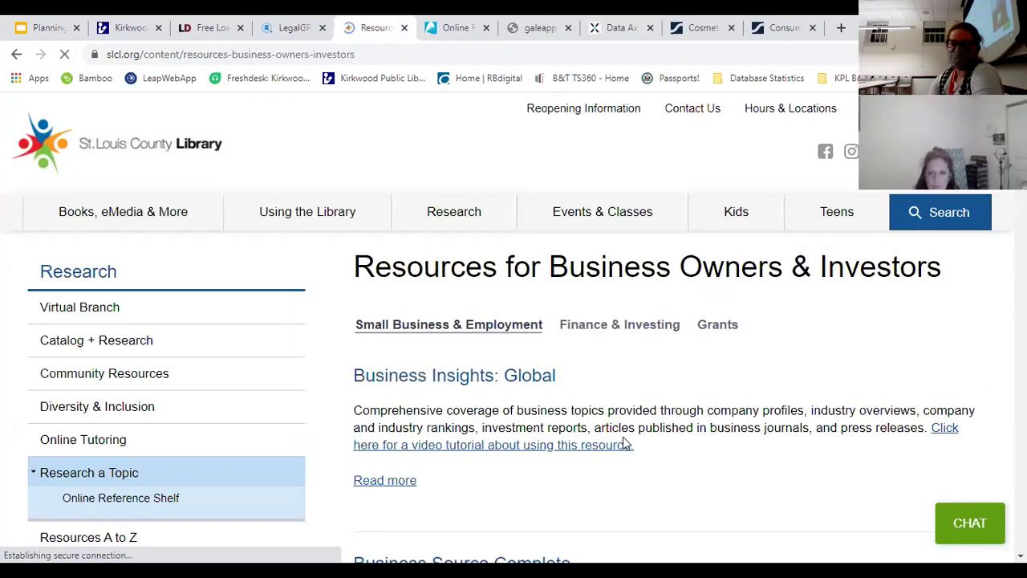
scroll(622, 398, down, 10)
scroll(500, 355, down, 19)
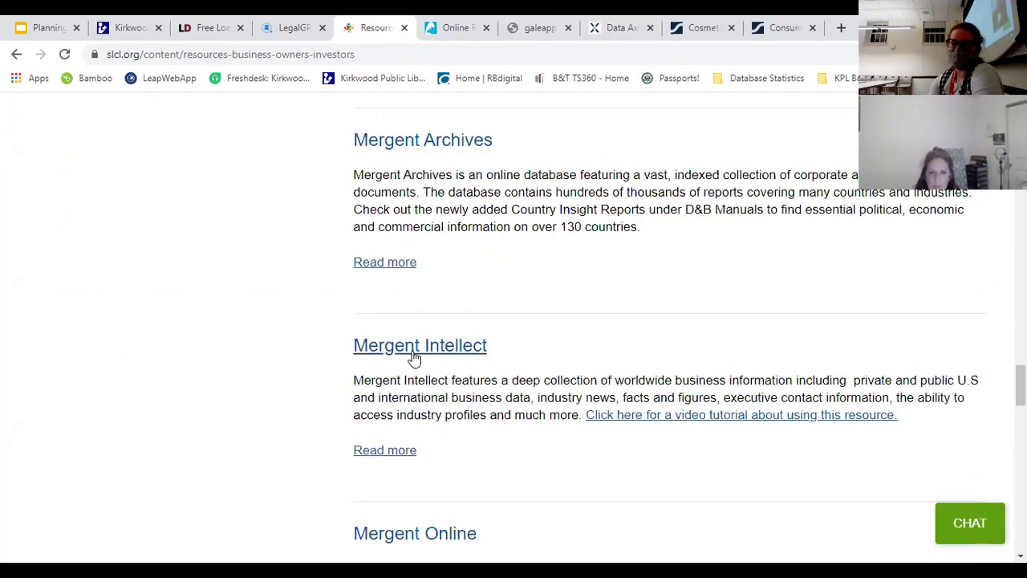
right_click(412, 354)
click(472, 364)
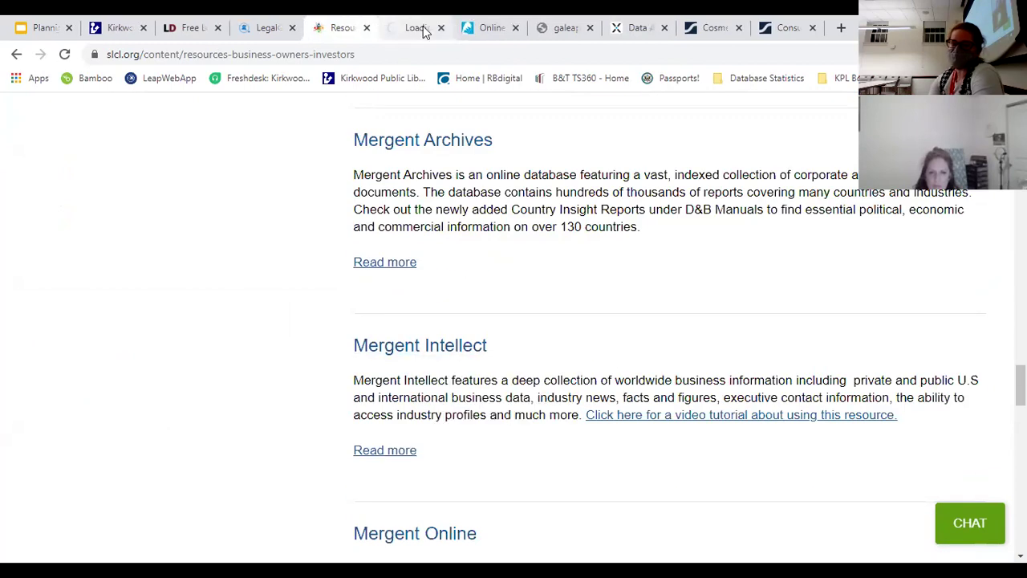
click(424, 30)
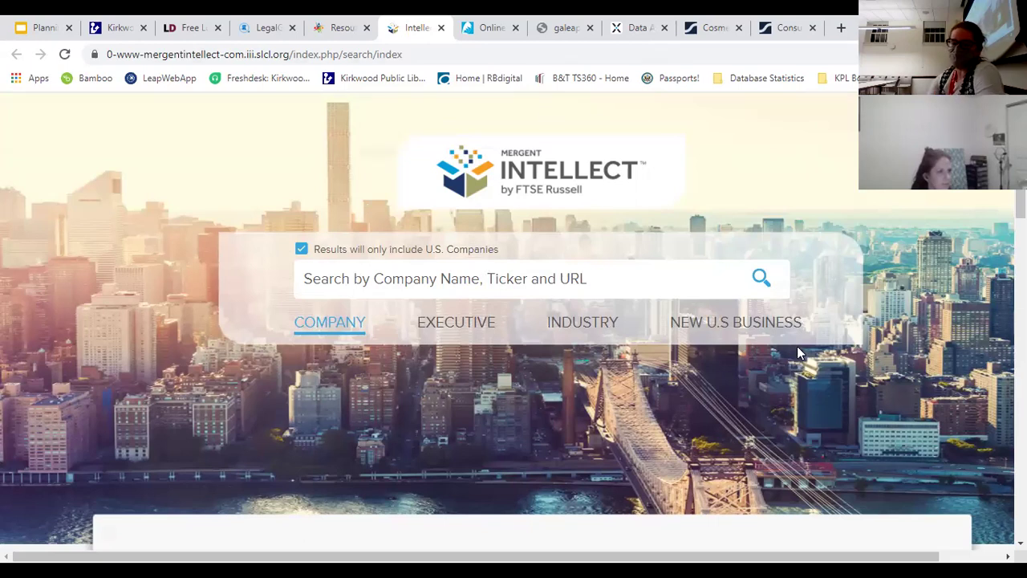
Step: Open Mergent Intellect's advanced consumer search
scroll(514, 321, down, 10)
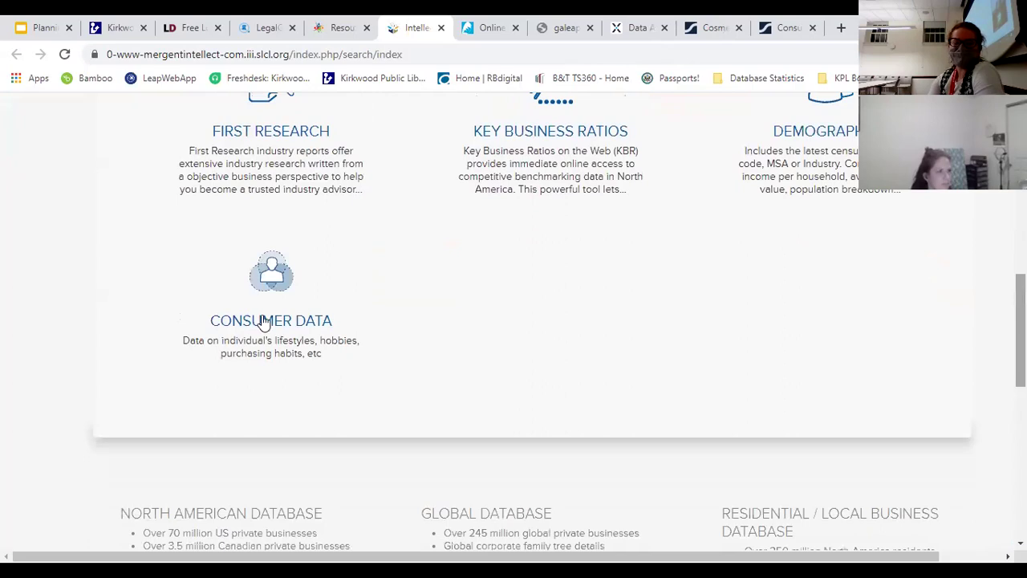
click(264, 323)
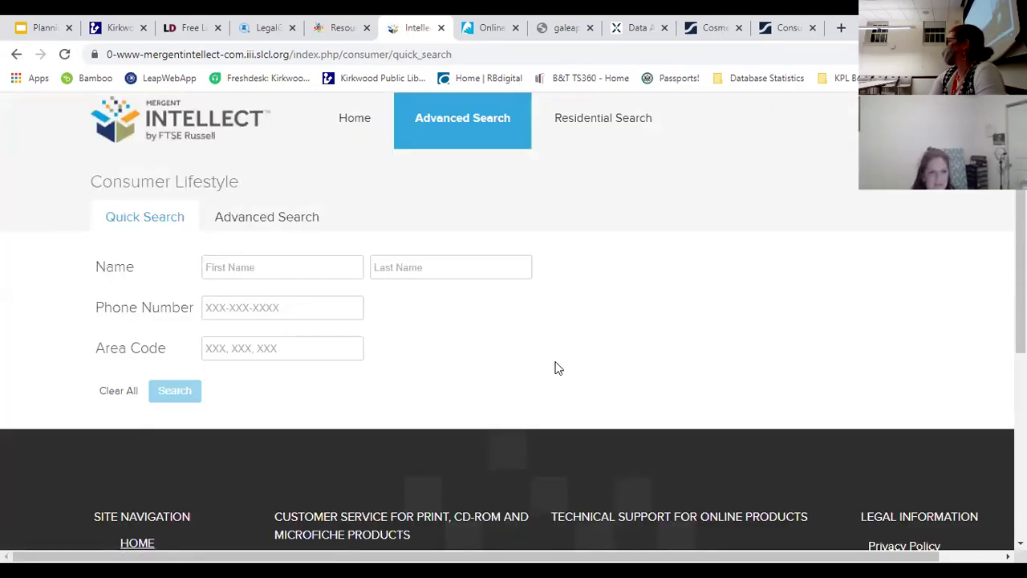
click(268, 223)
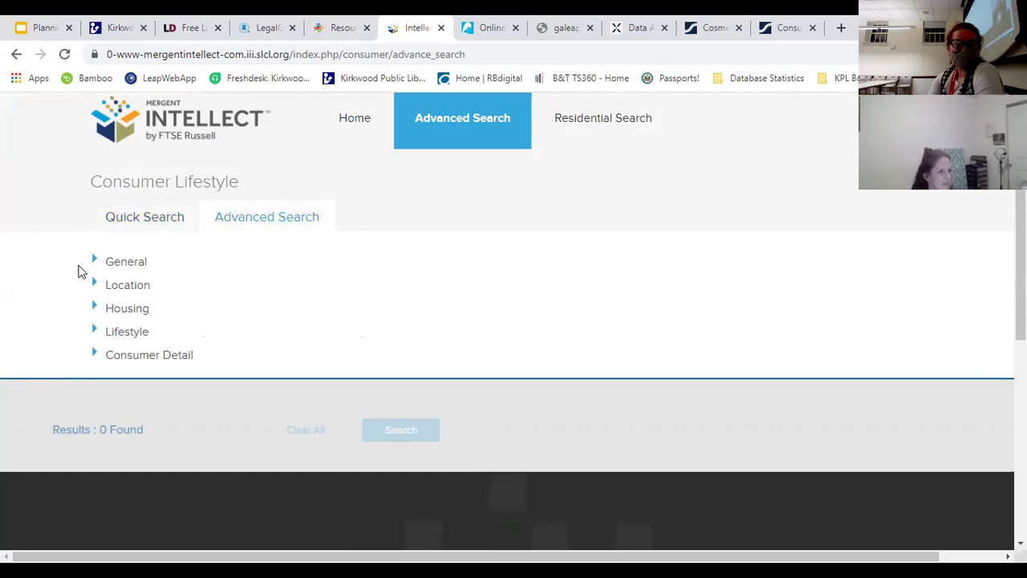
Step: Add Albuquerque, NM as an MSA location criterion, giving 659,603 results
click(97, 286)
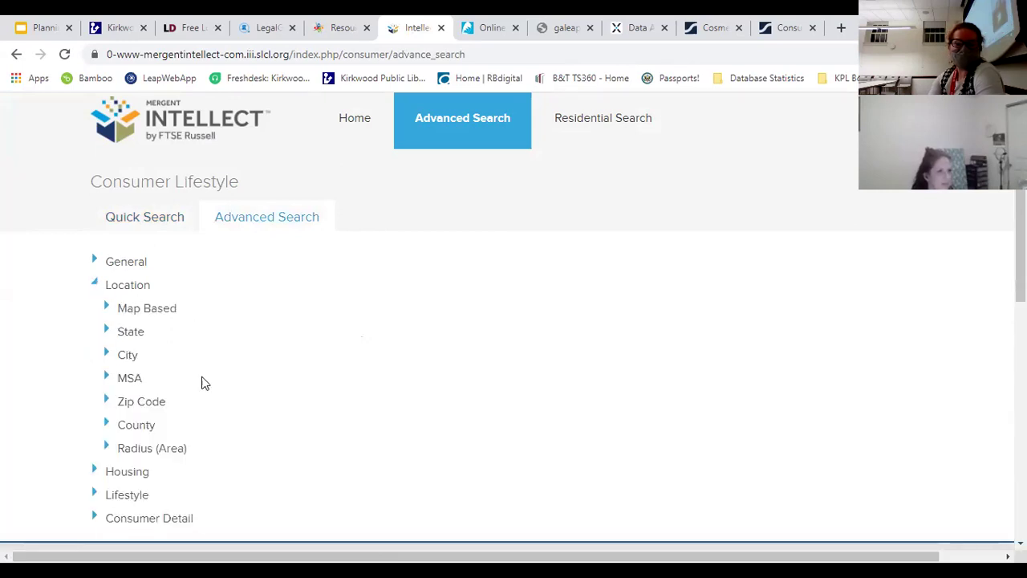
click(105, 376)
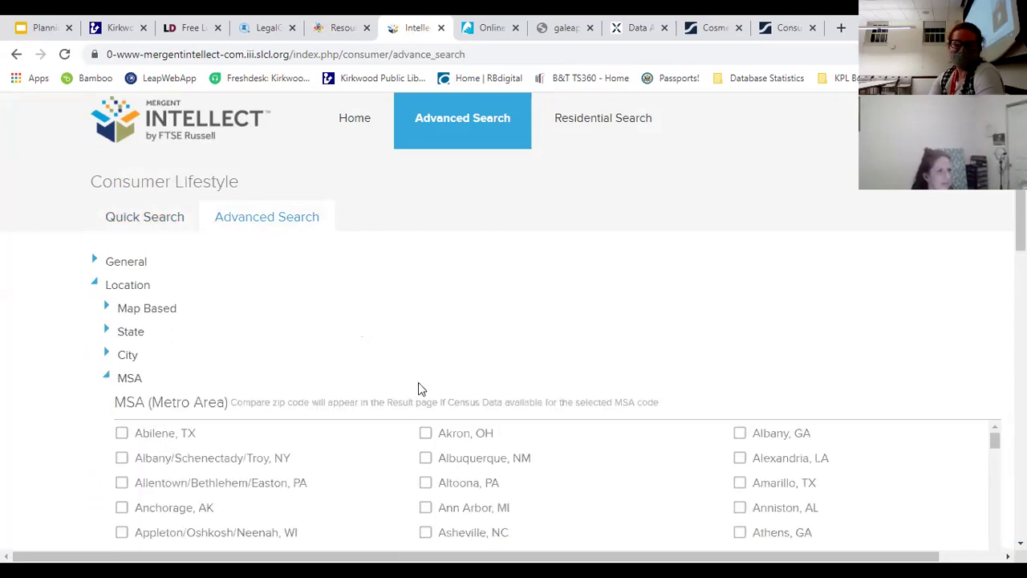
click(498, 461)
scroll(136, 366, down, 5)
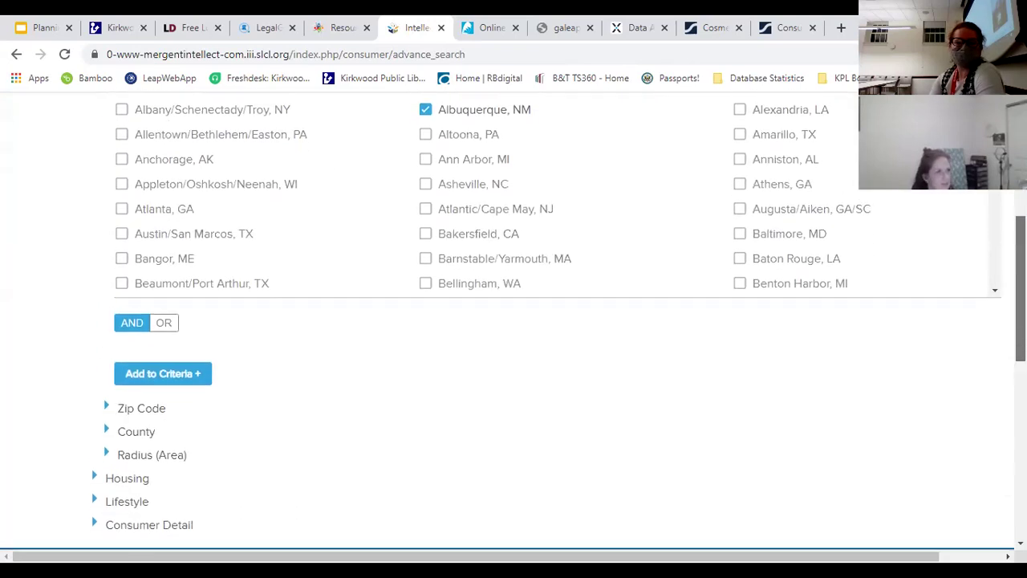
click(136, 366)
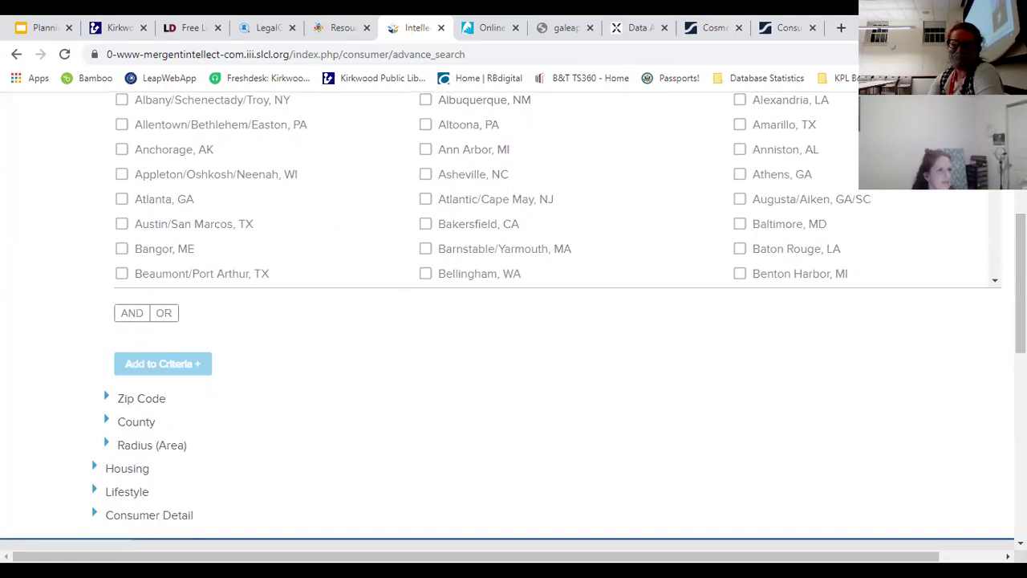
scroll(741, 309, down, 3)
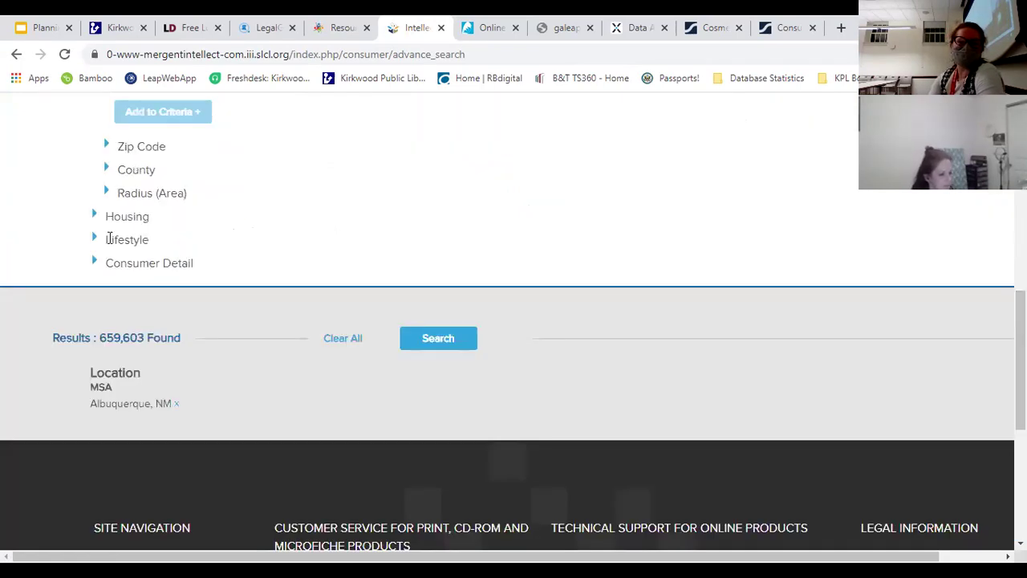
Step: Expand the Lifestyle section and browse its interest checkboxes
click(94, 240)
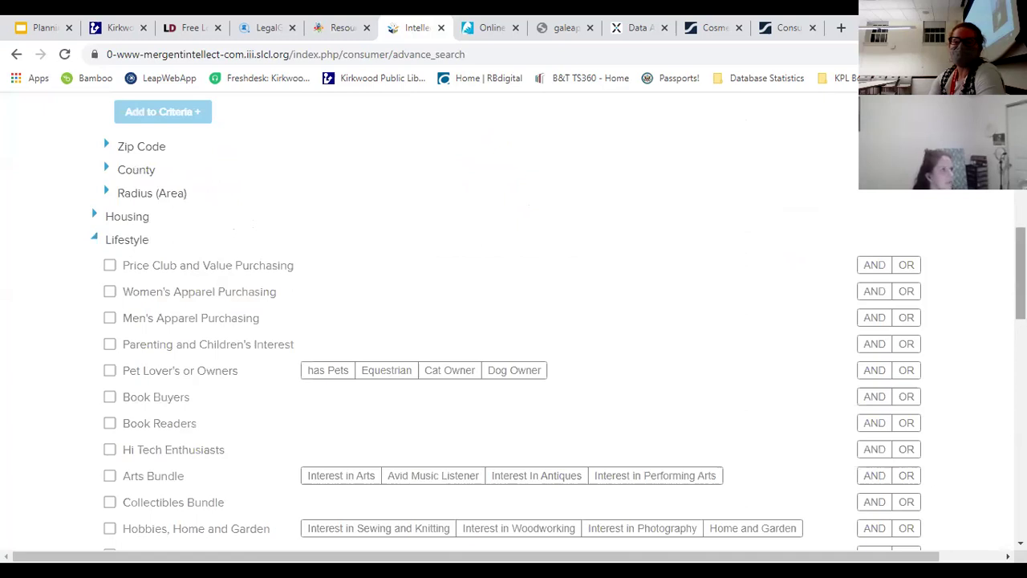
scroll(918, 210, down, 2)
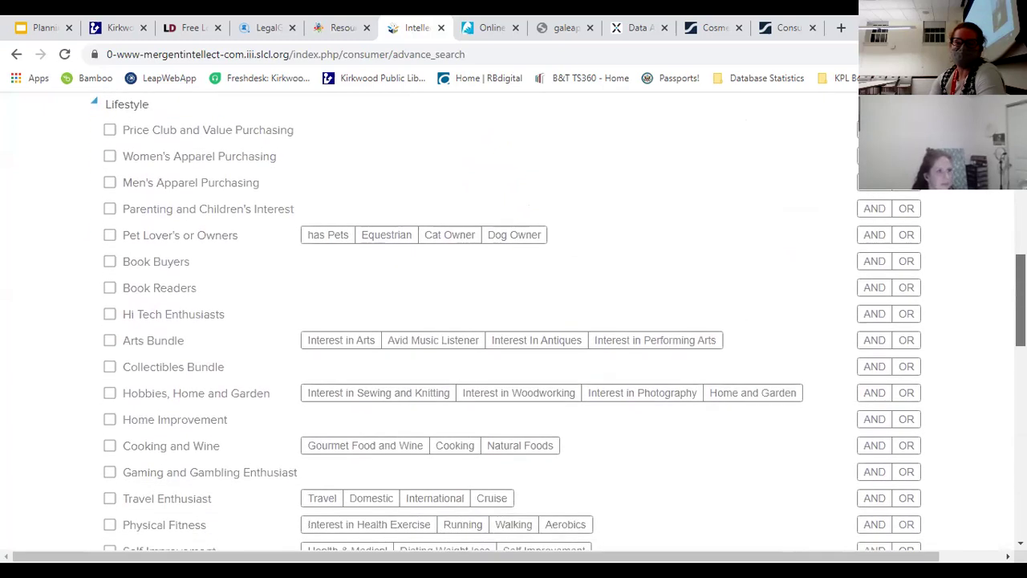
scroll(513, 322, down, 1)
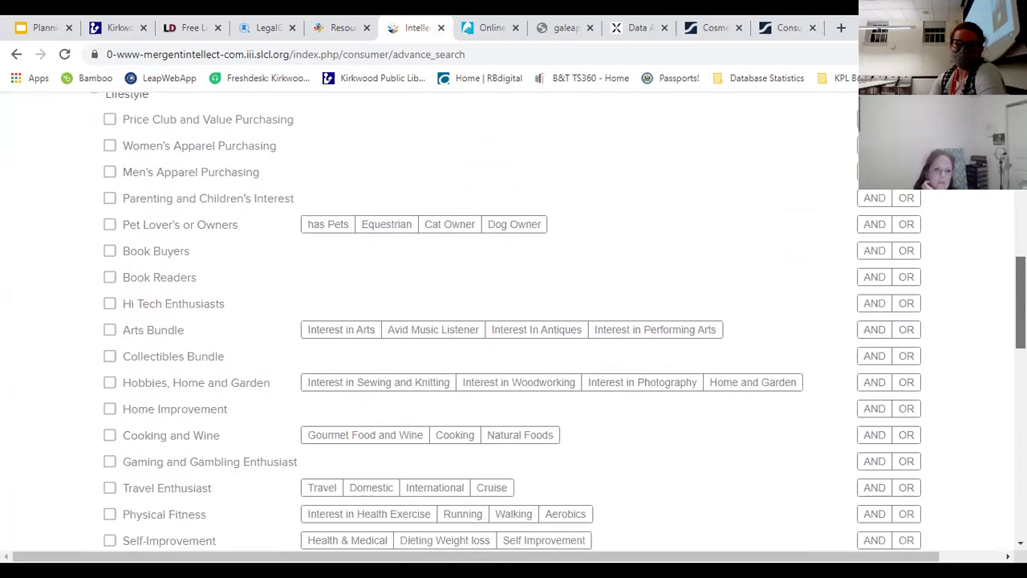
scroll(513, 321, down, 1)
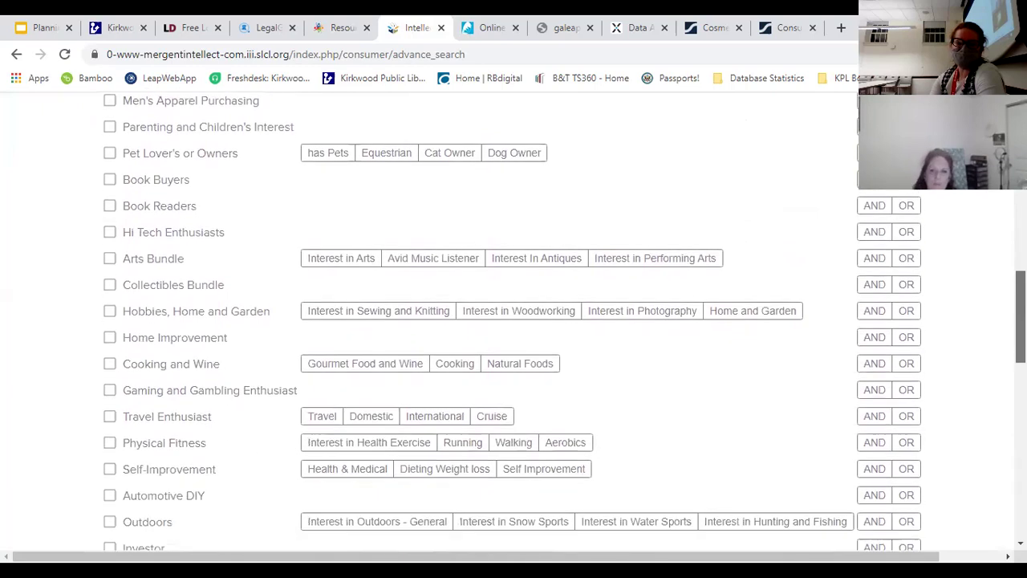
scroll(514, 321, down, 1)
scroll(513, 321, down, 2)
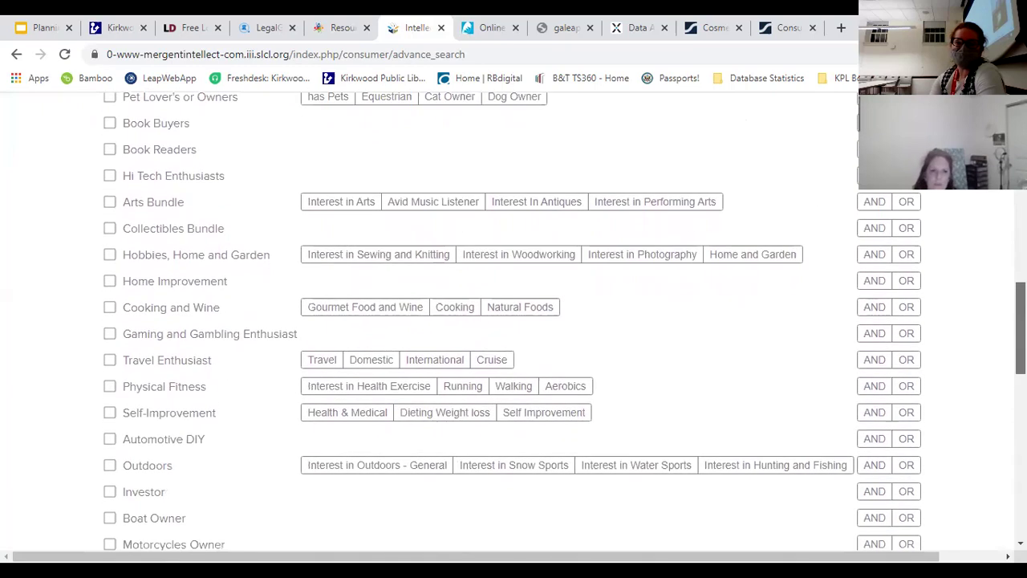
scroll(513, 321, down, 2)
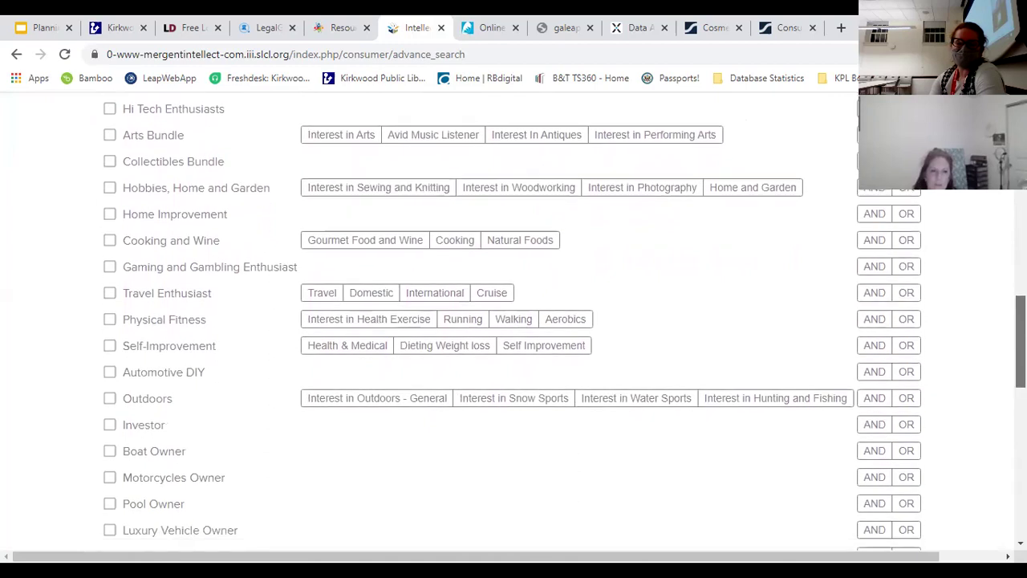
scroll(514, 321, down, 2)
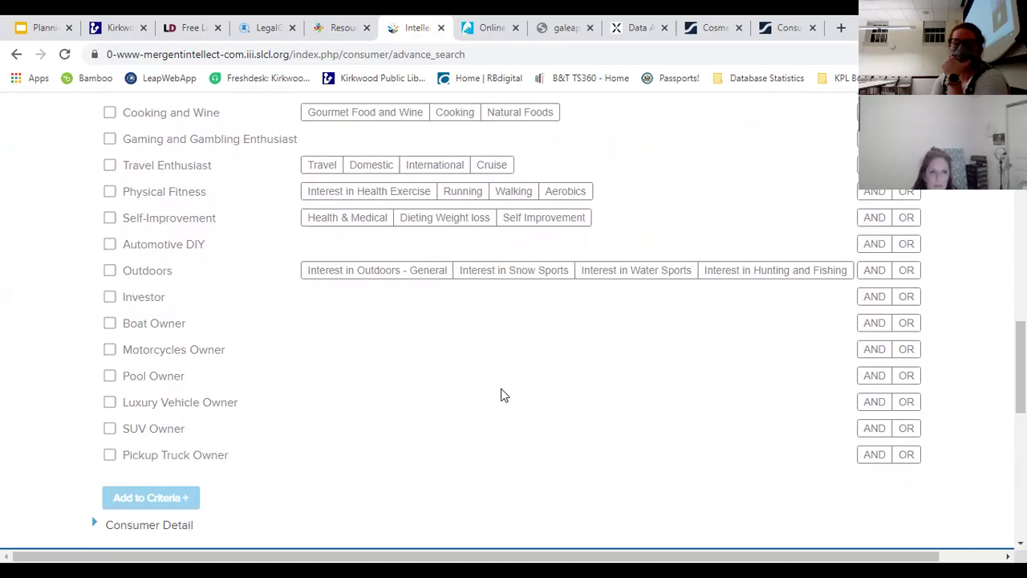
scroll(514, 321, up, 3)
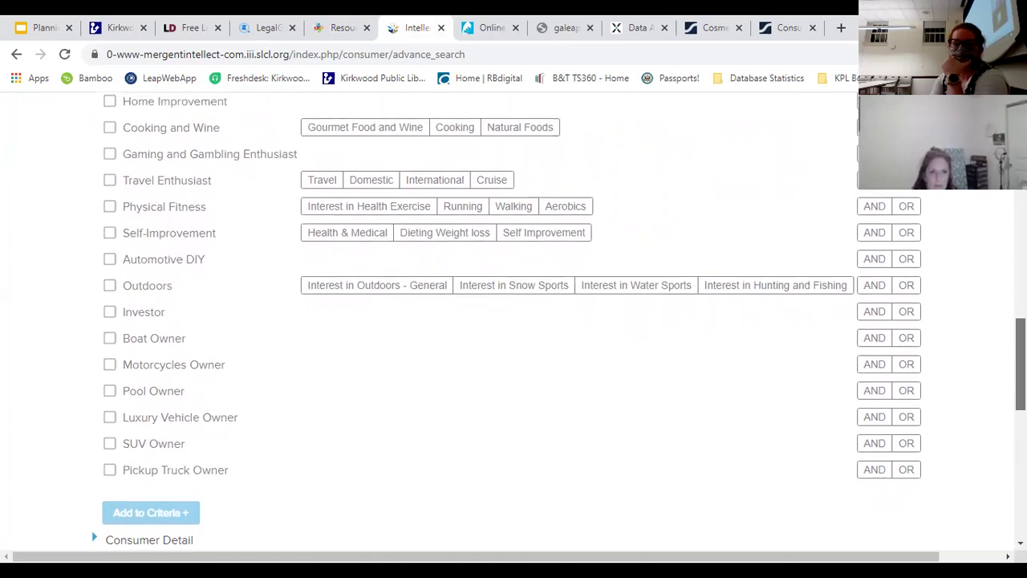
scroll(514, 321, up, 3)
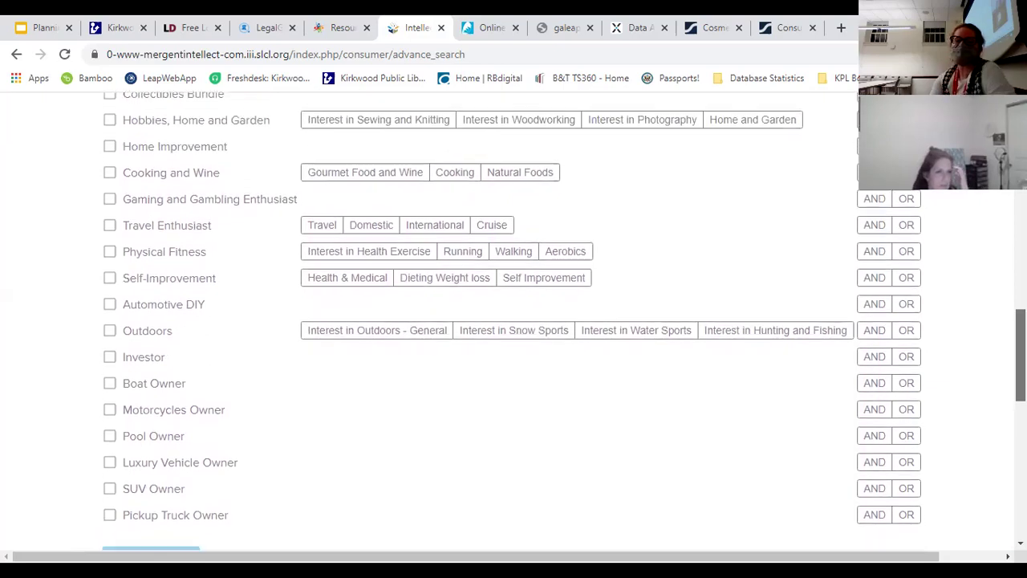
scroll(514, 321, up, 3)
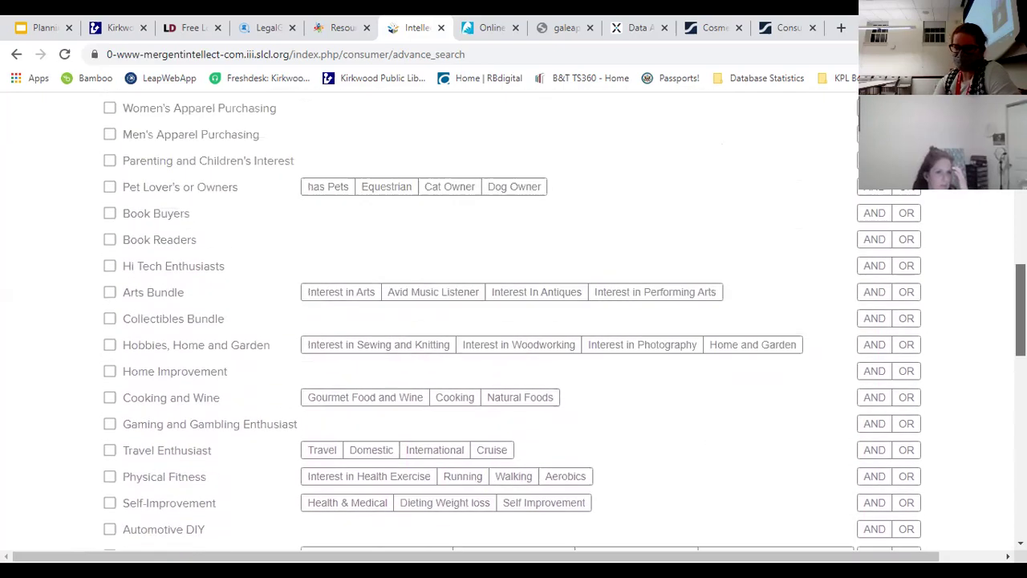
Step: Expand the Consumer Detail demographic filters
scroll(513, 321, down, 2)
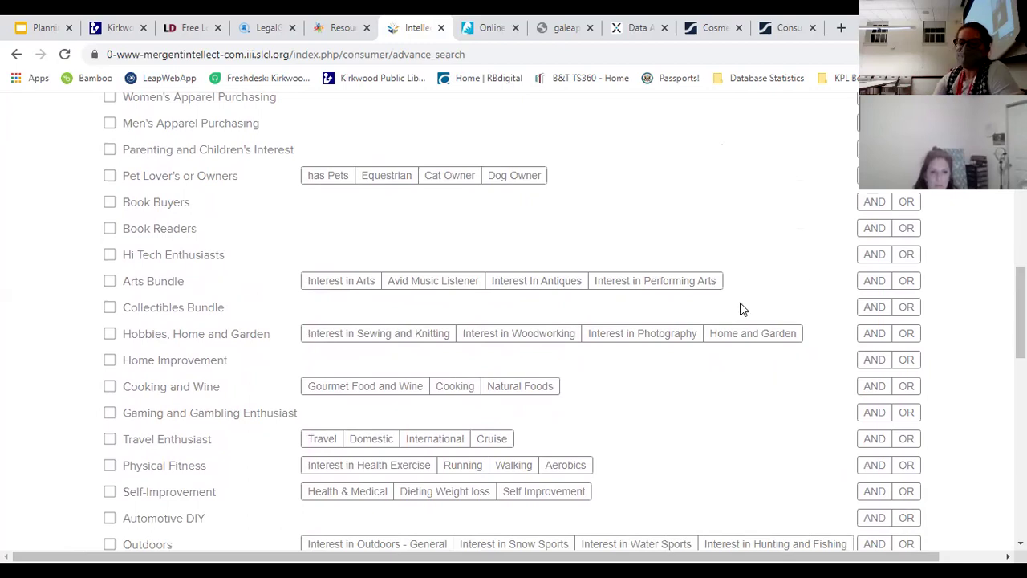
scroll(680, 414, down, 5)
click(96, 423)
scroll(619, 298, down, 5)
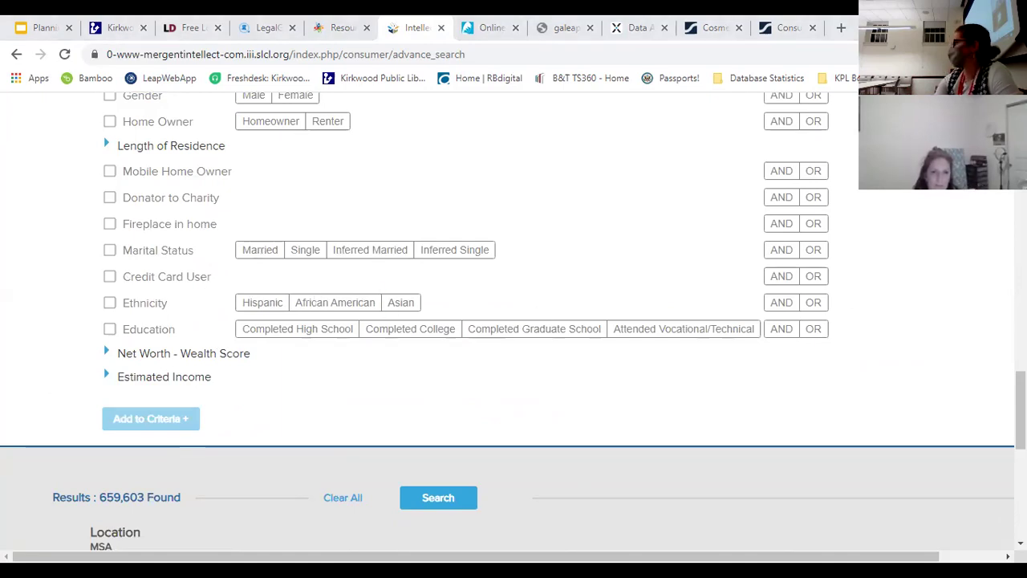
Step: Show the Length of Residence field and set Home Owner to Renter
scroll(514, 321, up, 3)
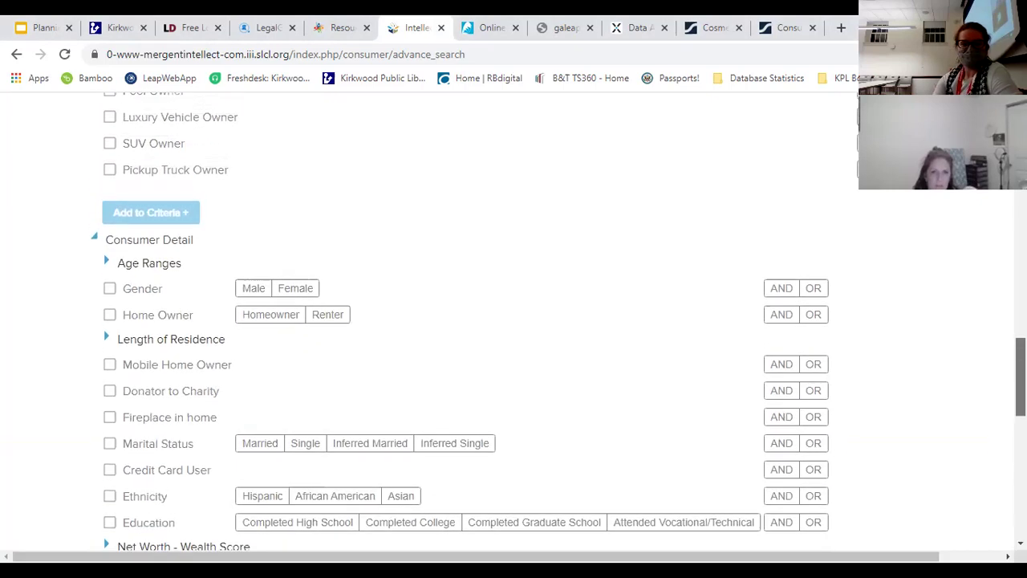
scroll(514, 321, down, 1)
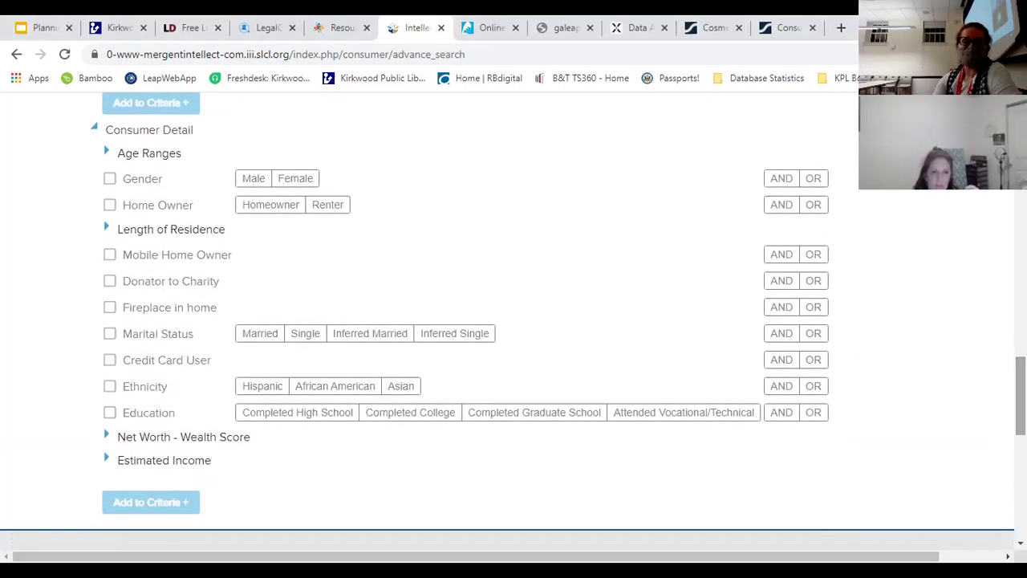
click(105, 229)
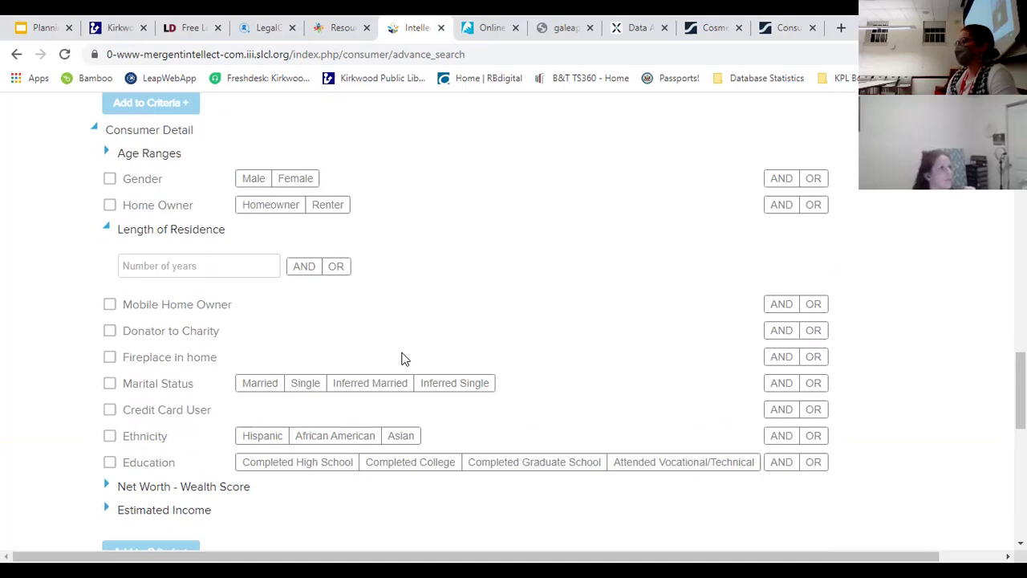
click(327, 206)
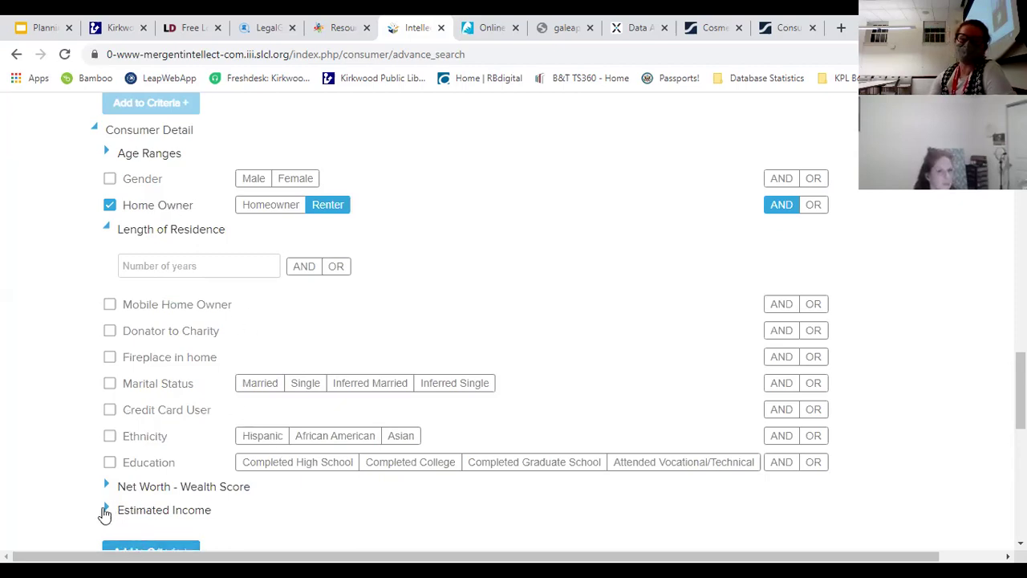
Step: Expand the Estimated Income and Net Worth ranges, collapsing Length of Residence
click(105, 510)
click(107, 487)
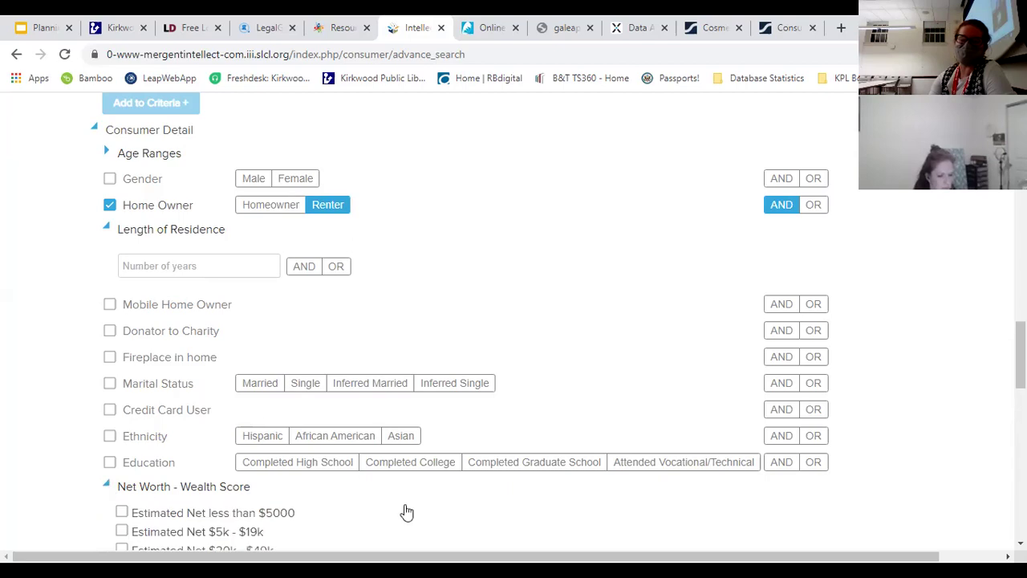
scroll(425, 502, down, 5)
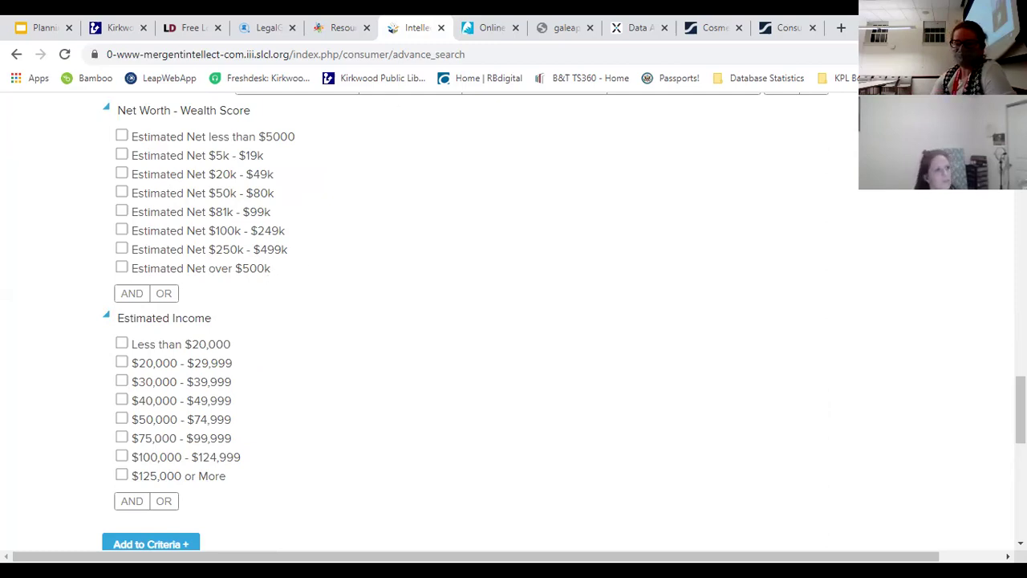
drag(1020, 410, 1020, 195)
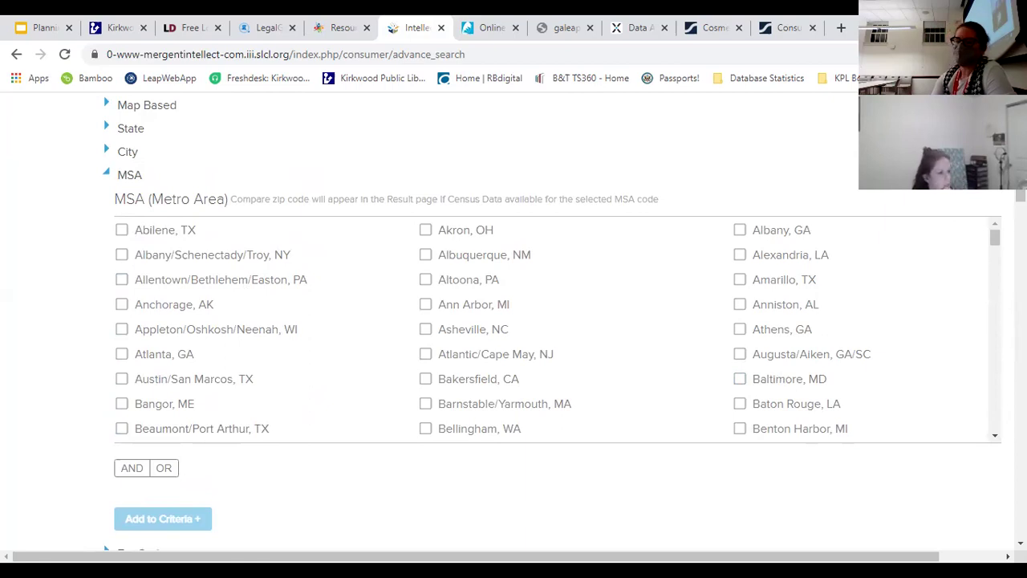
scroll(514, 321, down, 15)
scroll(273, 205, up, 3)
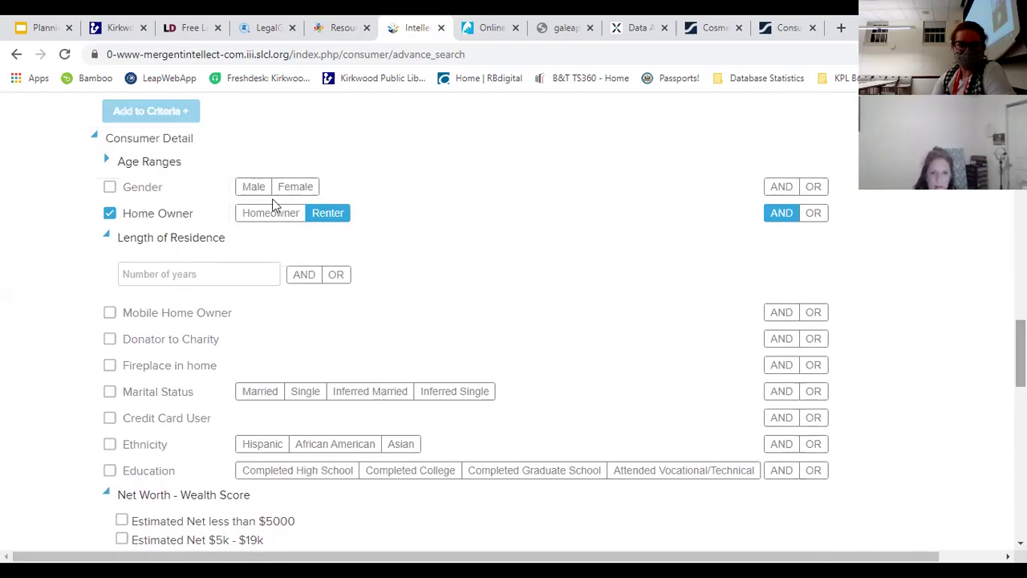
click(106, 237)
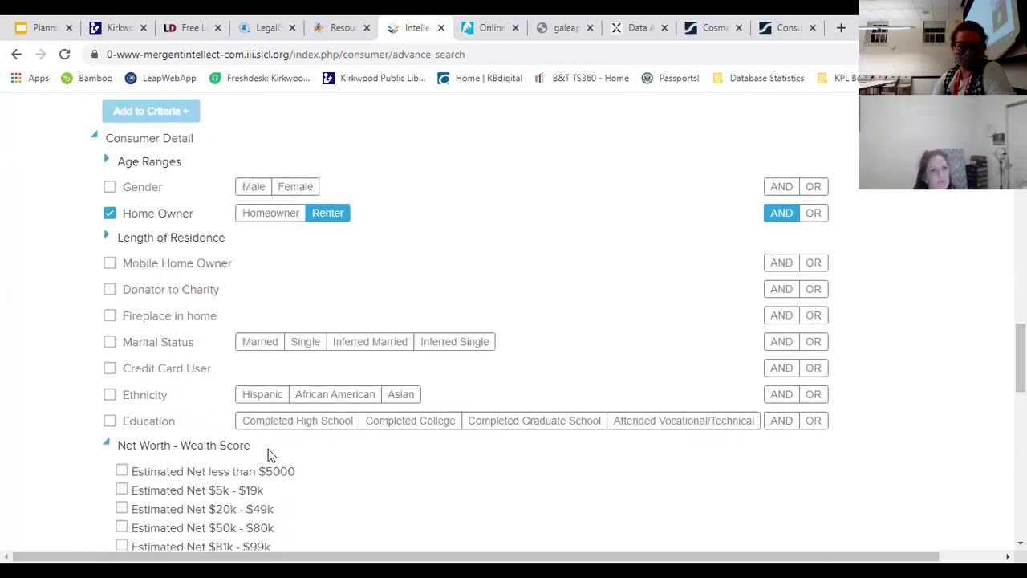
scroll(269, 455, down, 5)
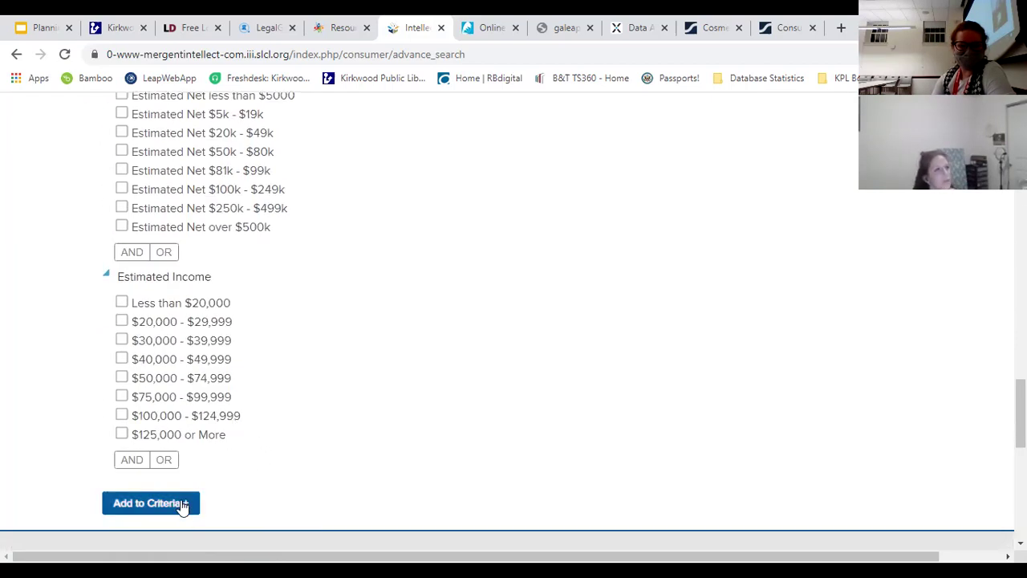
Step: Add Net Worth over $500k and Income $125,000 or More to criteria, narrowing to 120
click(121, 227)
click(121, 433)
click(139, 502)
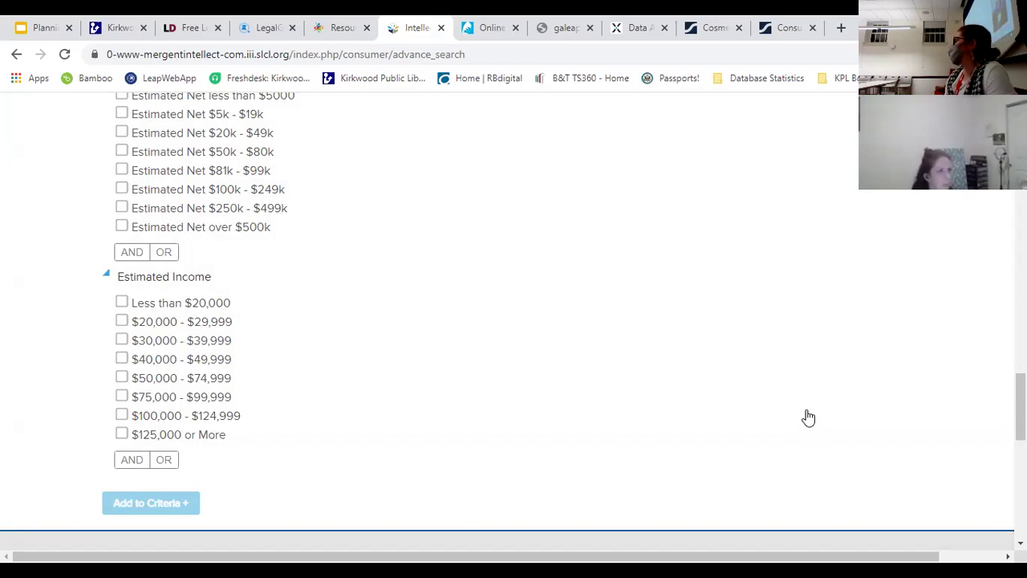
scroll(638, 300, down, 5)
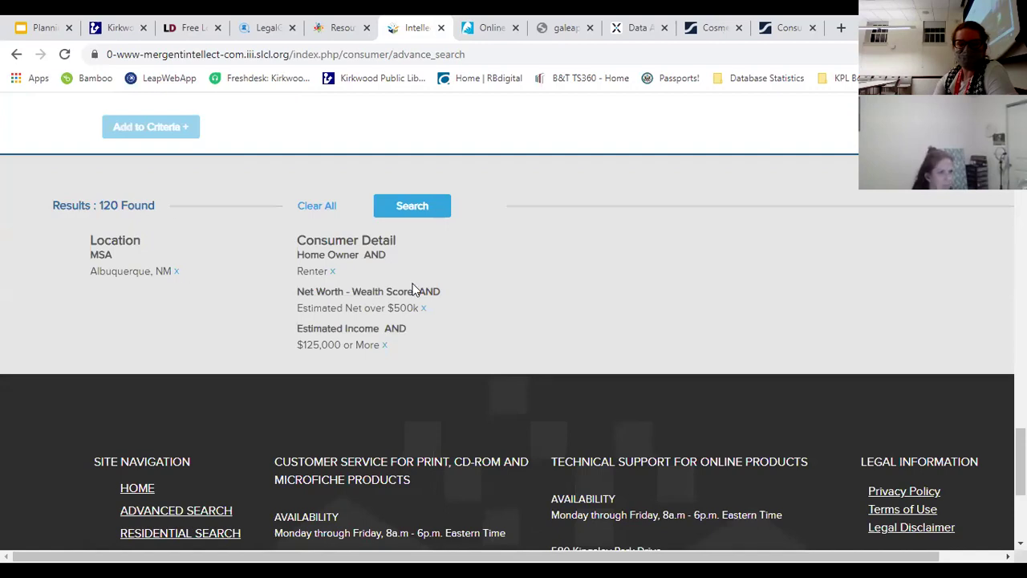
Step: Run the 120-record Albuquerque consumer search to load its results
click(415, 212)
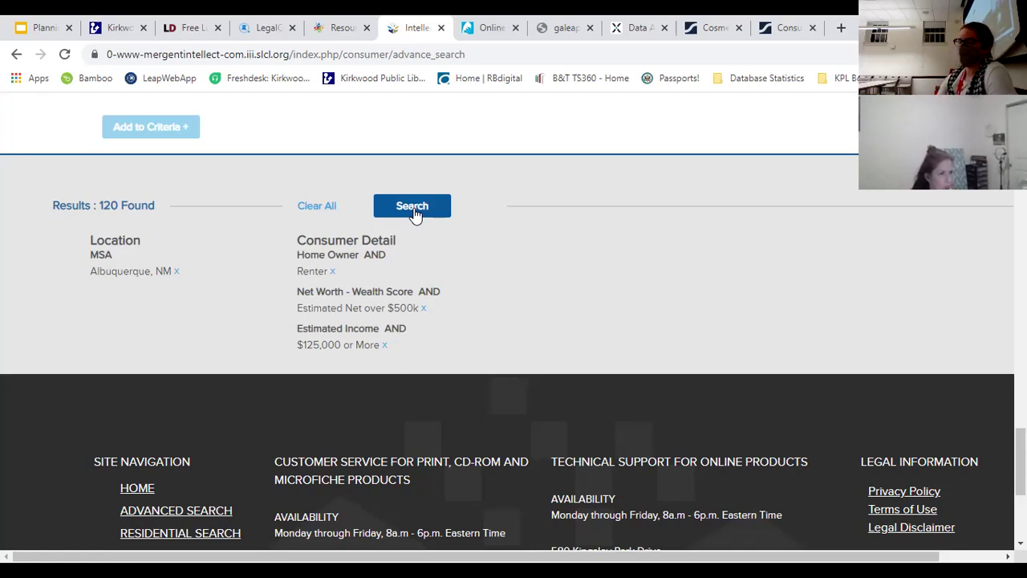
click(414, 210)
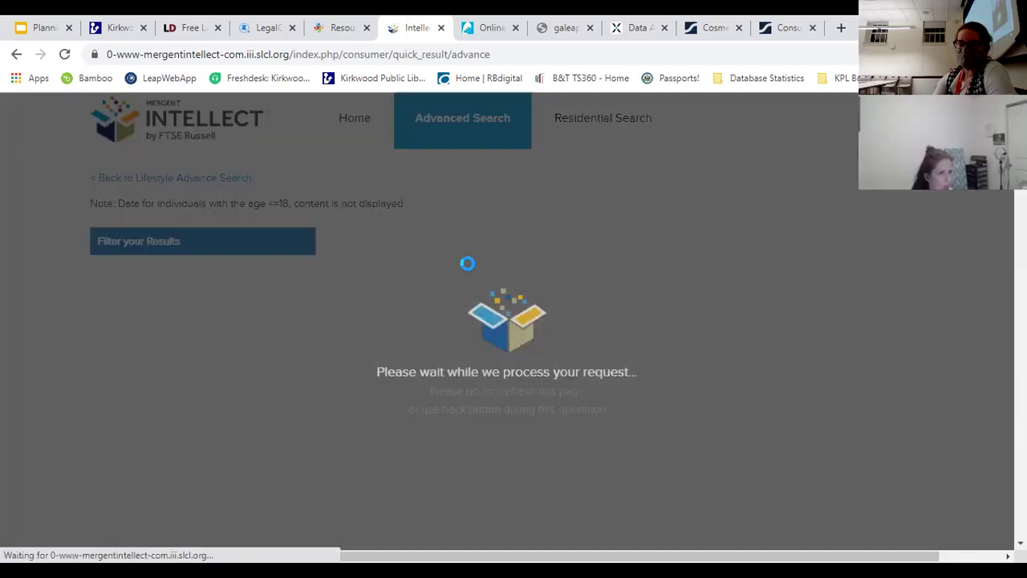
Step: Review the 120 consumer results and the City chart, led by Albuquerque (91) and Corrales (11)
scroll(770, 251, down, 6)
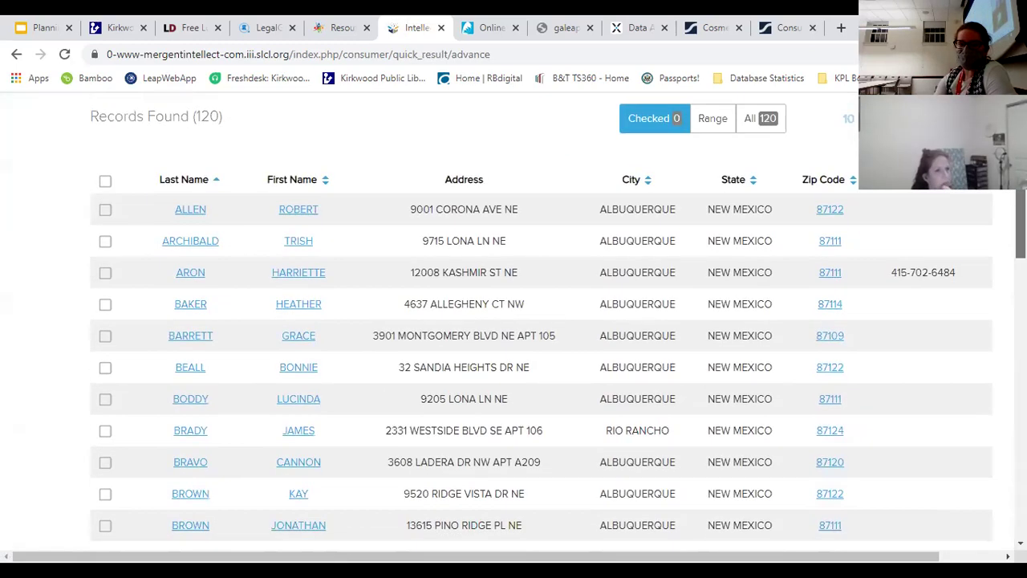
scroll(514, 321, down, 5)
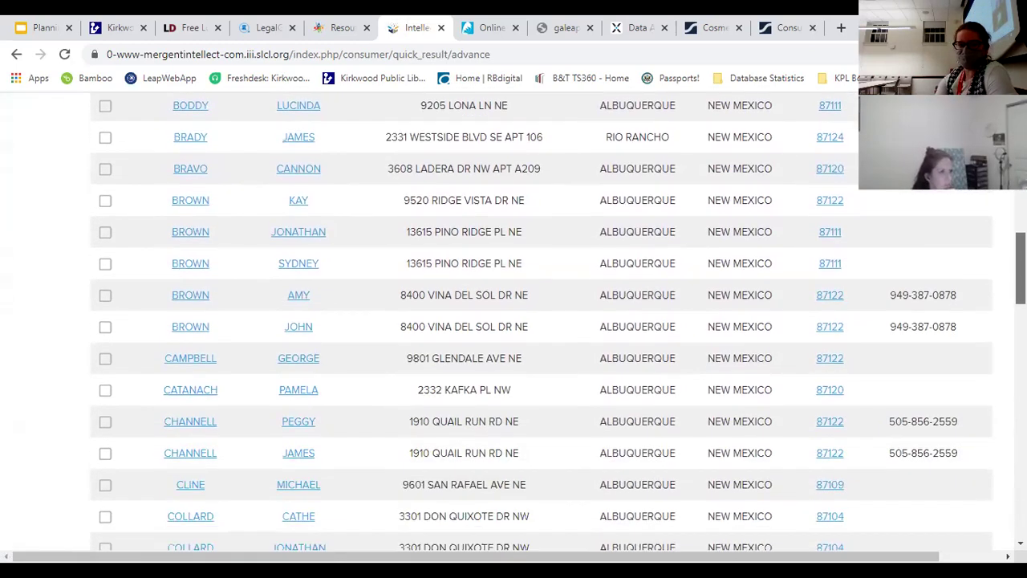
scroll(996, 343, down, 6)
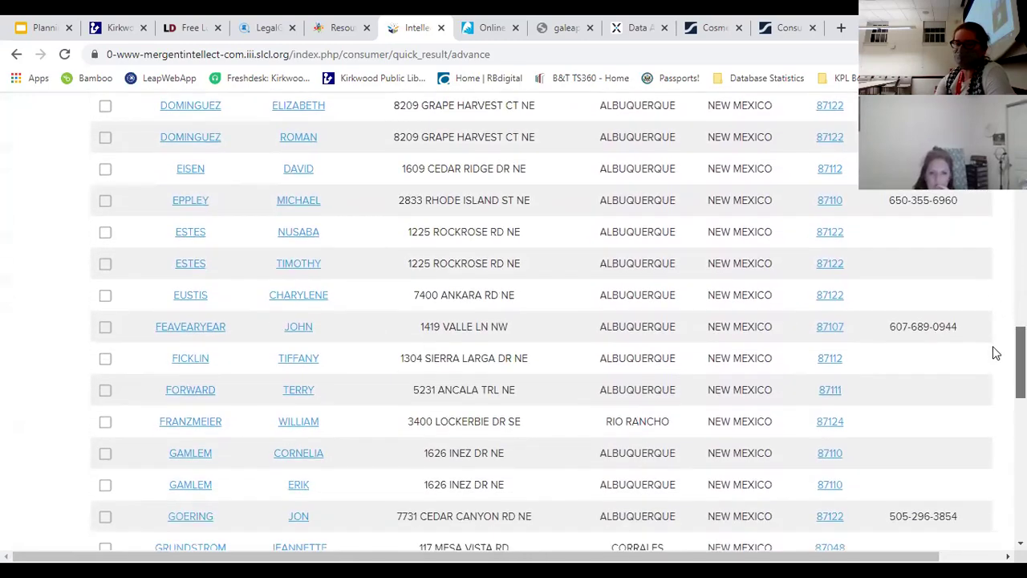
scroll(995, 343, up, 15)
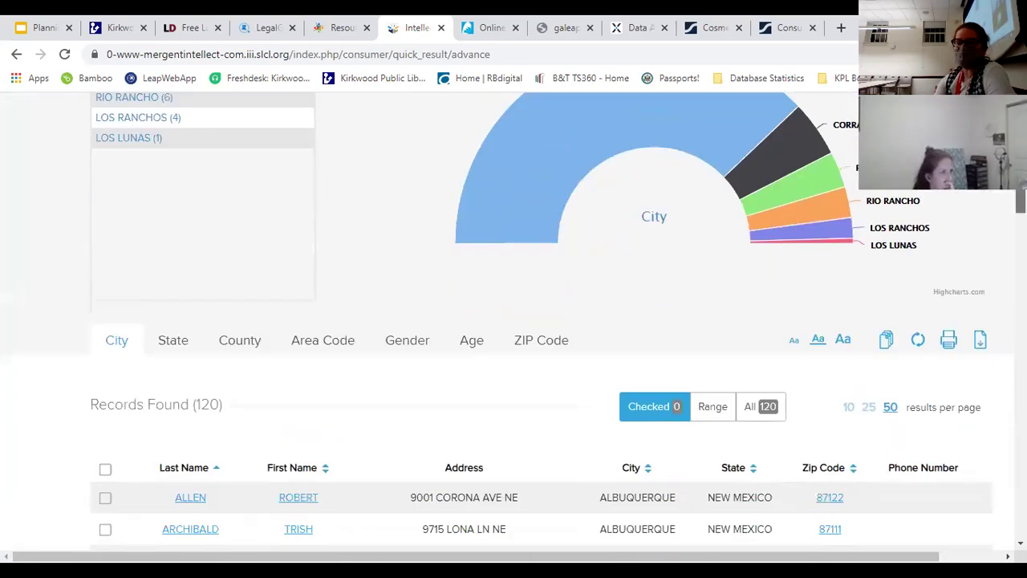
scroll(978, 200, up, 1)
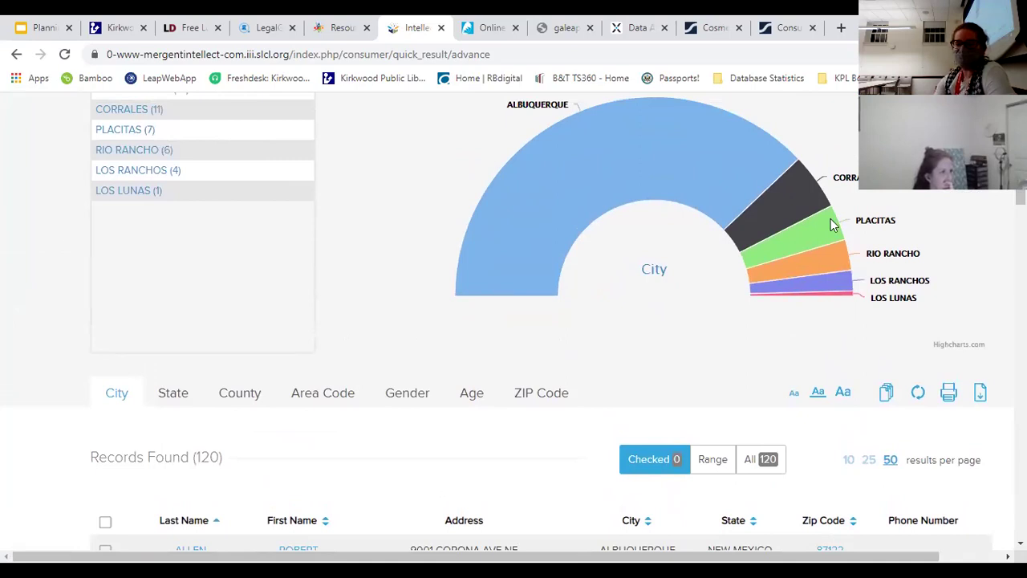
scroll(66, 232, up, 2)
scroll(66, 233, down, 1)
scroll(812, 280, down, 1)
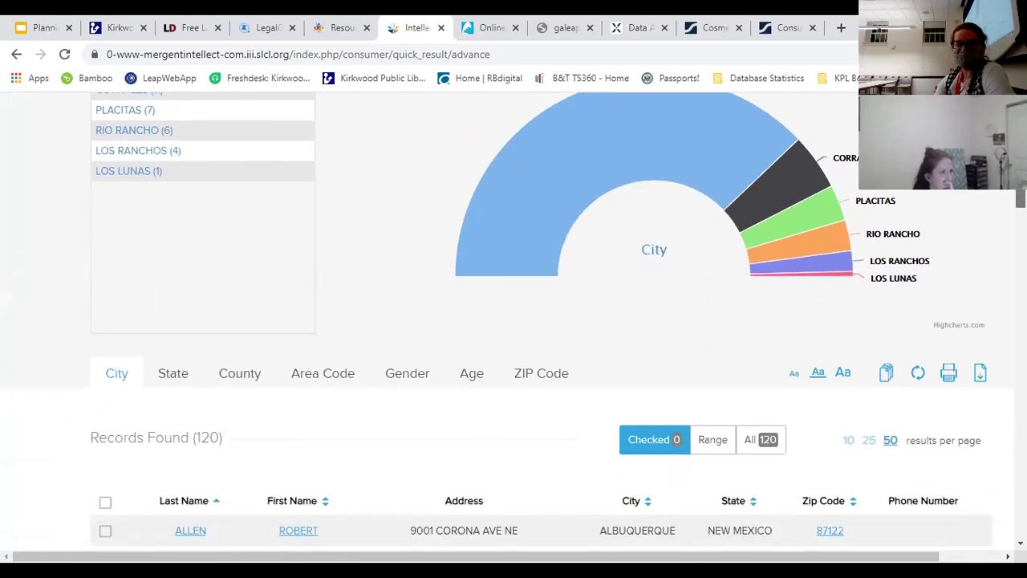
scroll(812, 280, up, 2)
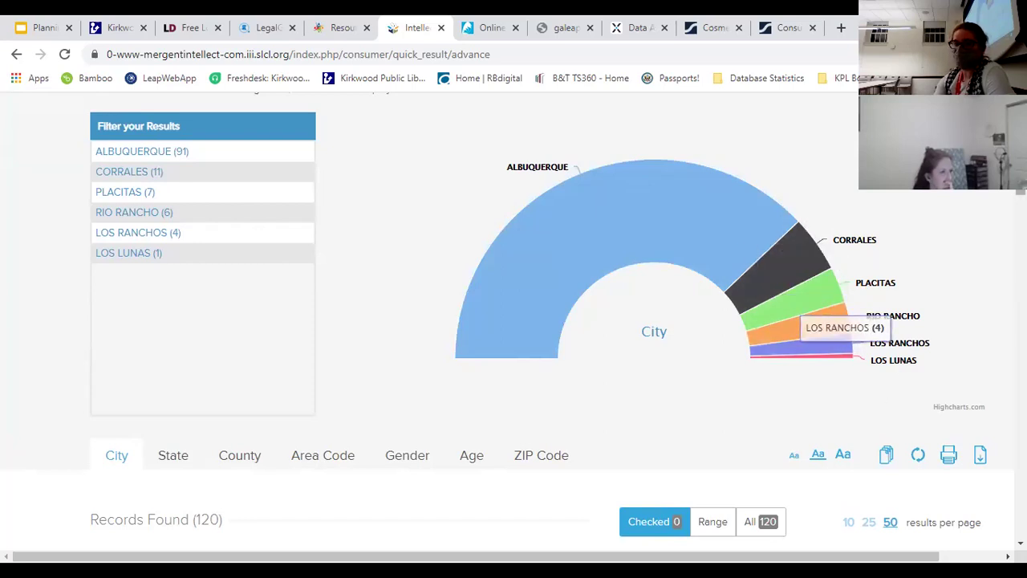
scroll(803, 341, up, 1)
scroll(803, 341, down, 5)
scroll(803, 342, up, 1)
scroll(750, 268, up, 1)
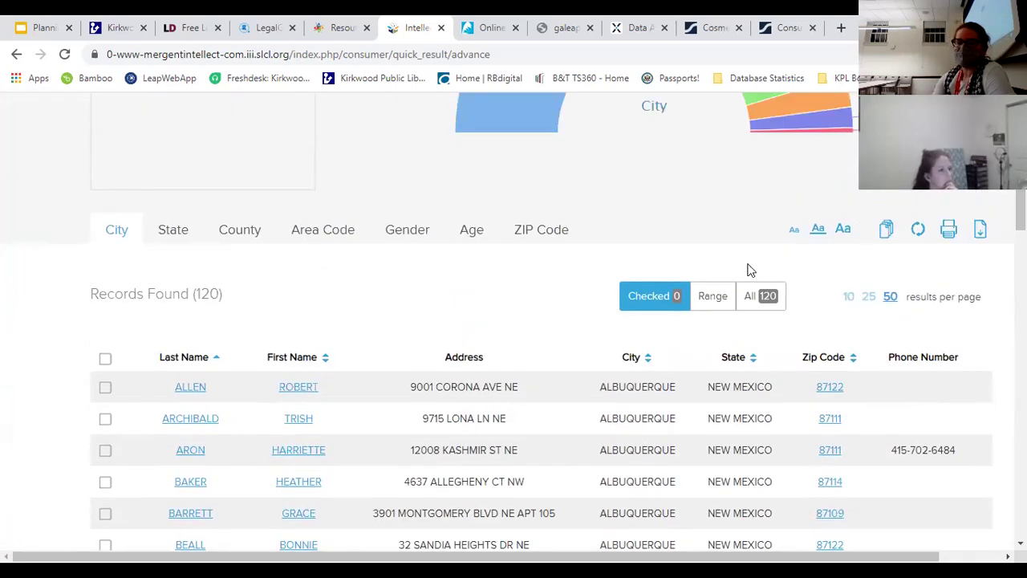
Step: Select all 120 records for output
click(757, 303)
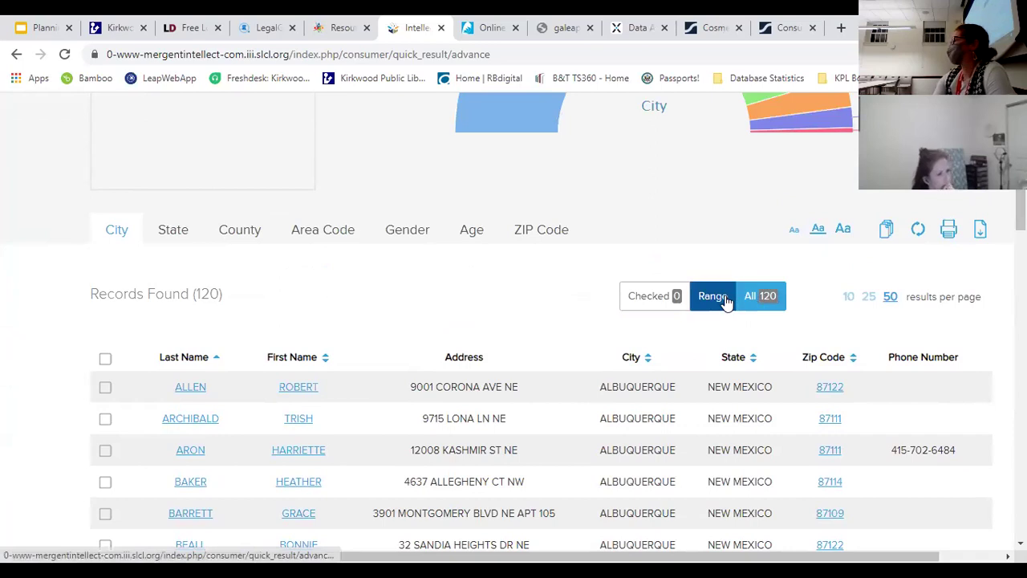
scroll(843, 148, up, 1)
scroll(514, 321, up, 3)
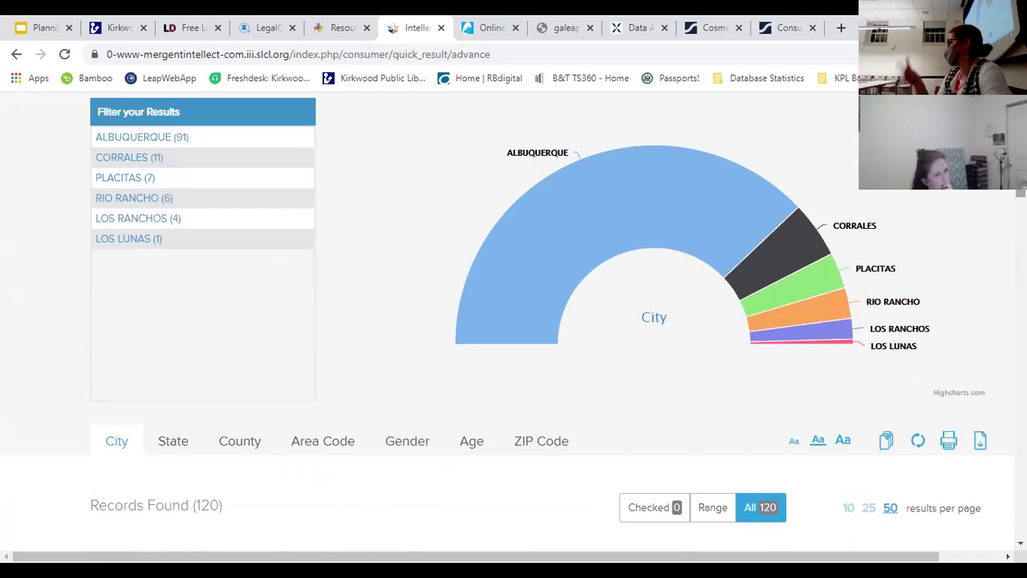
scroll(706, 241, down, 5)
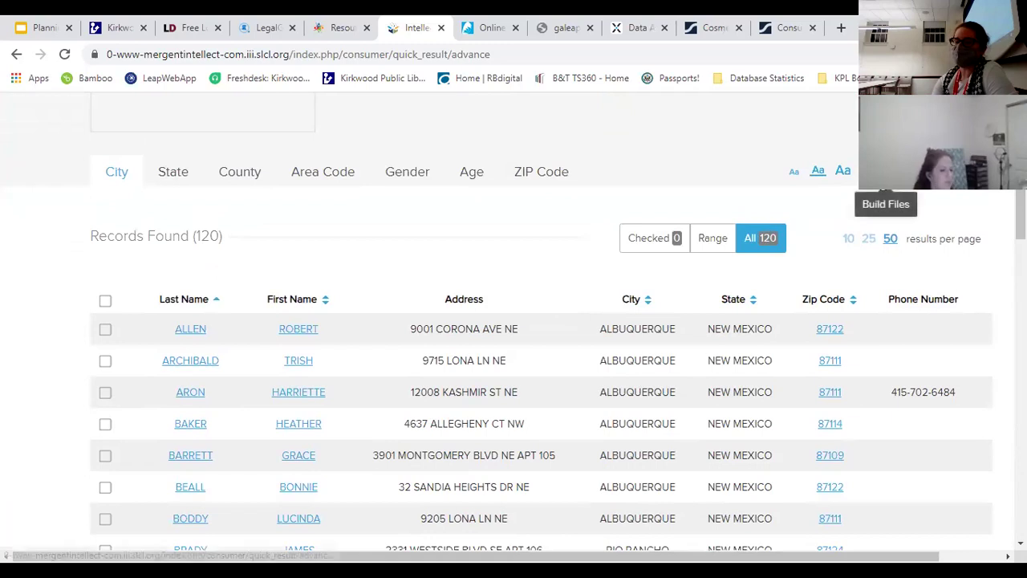
Step: Build the consumer export file 'Boat Owners!' with the Pet Lover's or Owners field included
click(915, 183)
scroll(462, 342, down, 8)
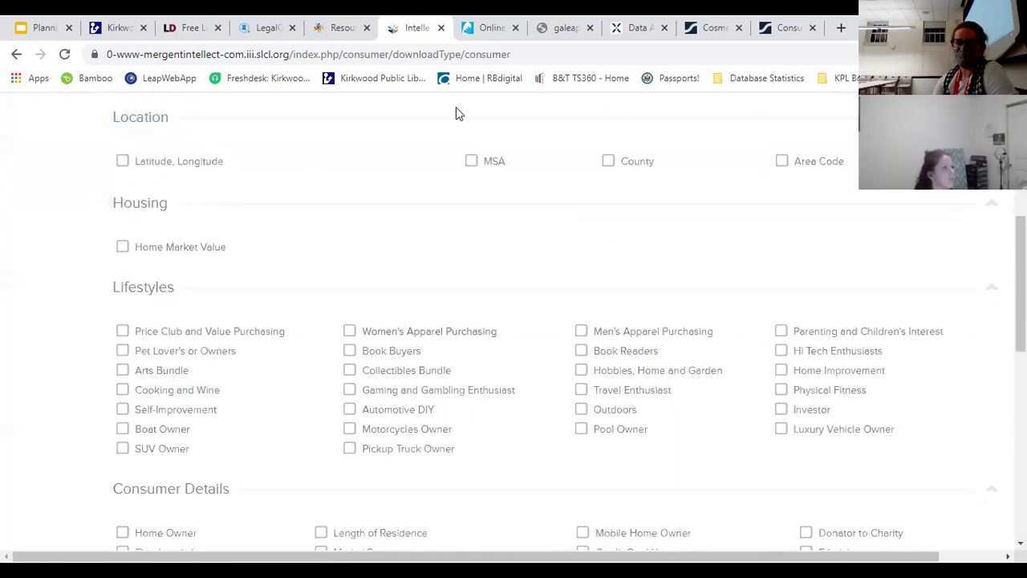
scroll(179, 321, down, 2)
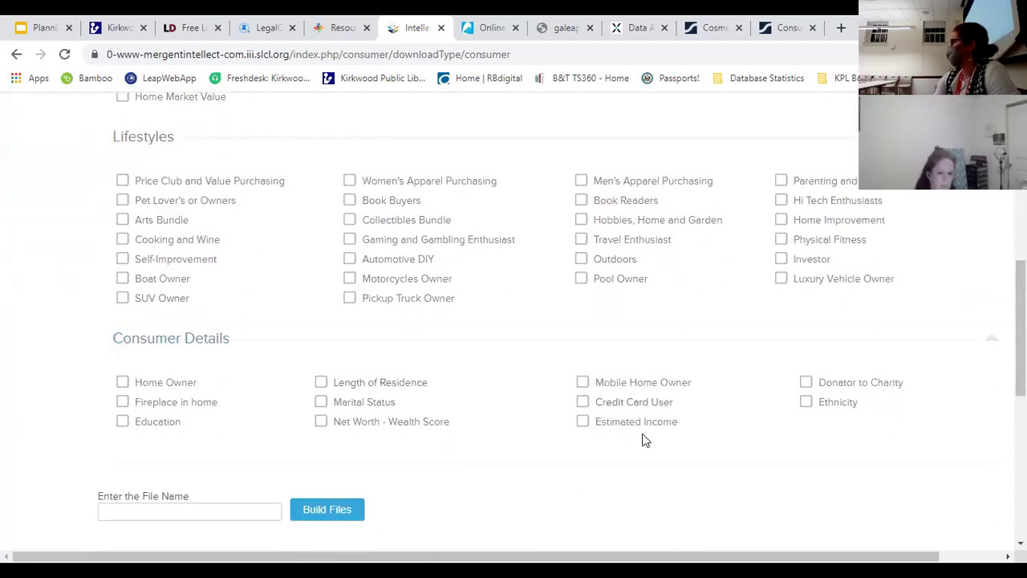
click(123, 201)
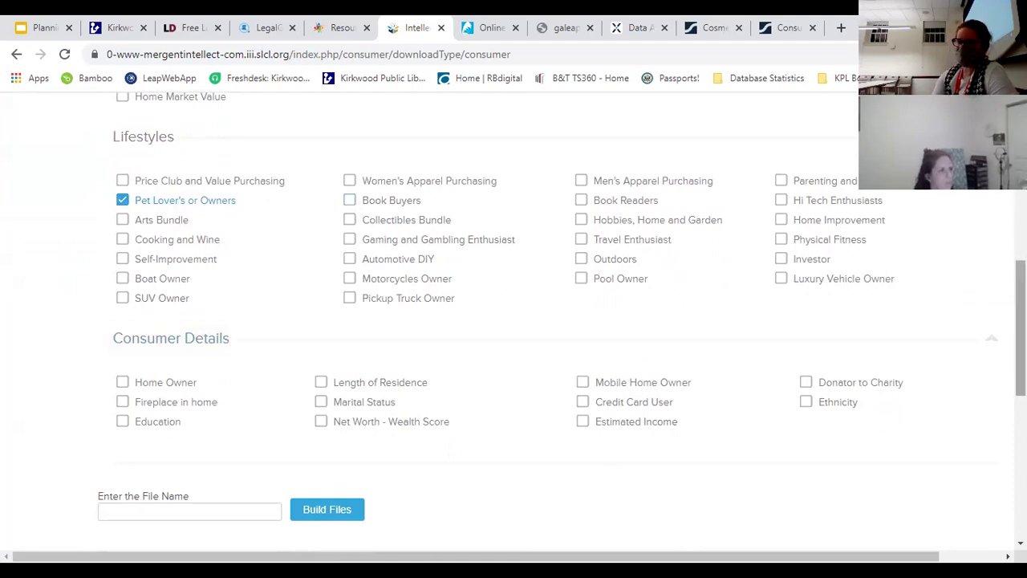
scroll(1021, 321, down, 3)
click(225, 286)
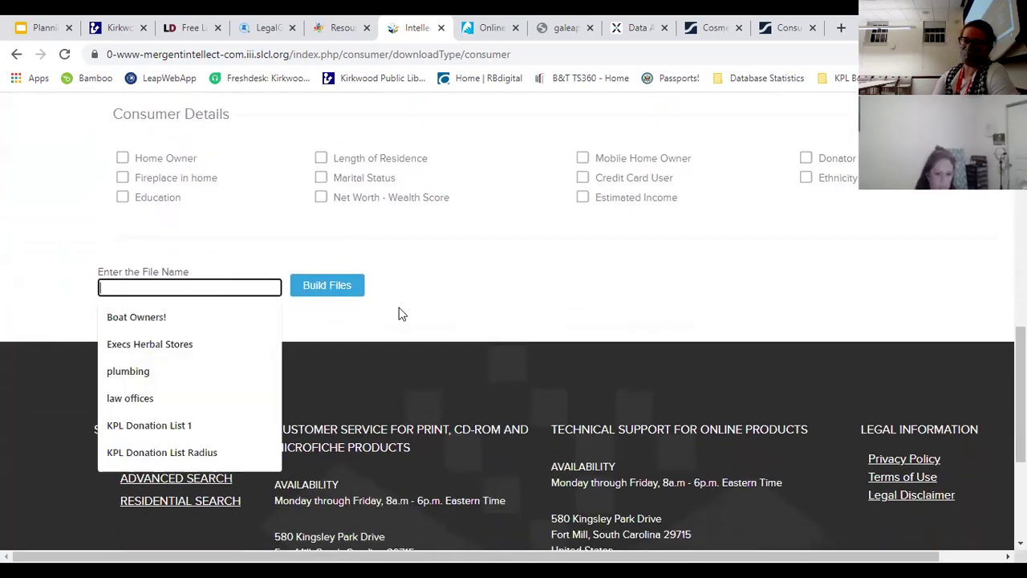
click(237, 318)
click(353, 291)
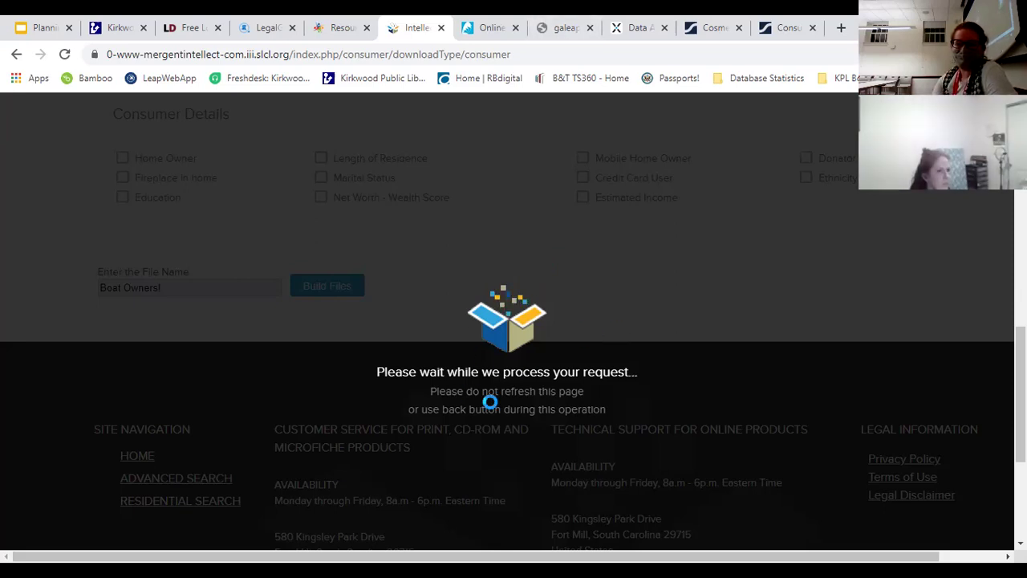
Step: Leave the export processing and close the failed galeapps tab, landing on the Data Axle search
scroll(491, 401, up, 5)
scroll(496, 401, up, 4)
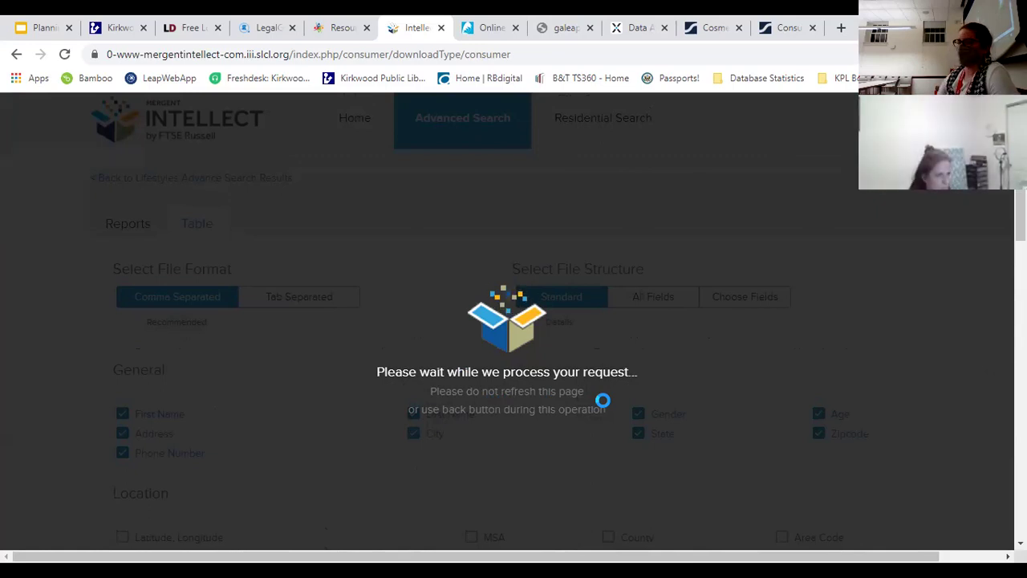
click(572, 27)
click(590, 27)
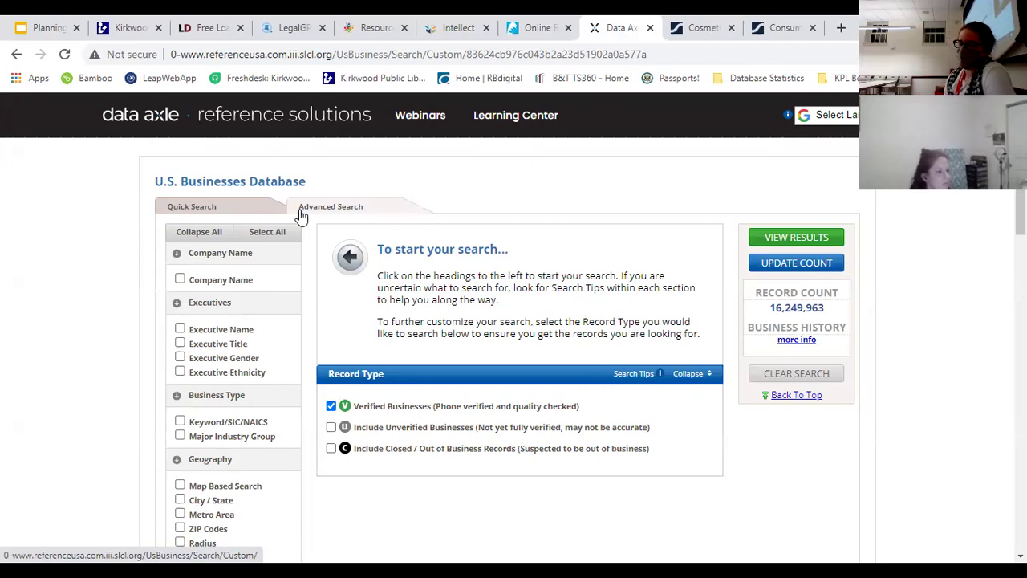
Step: Open the Canva link from the business plan slide, then return to the Marketing slide
click(56, 24)
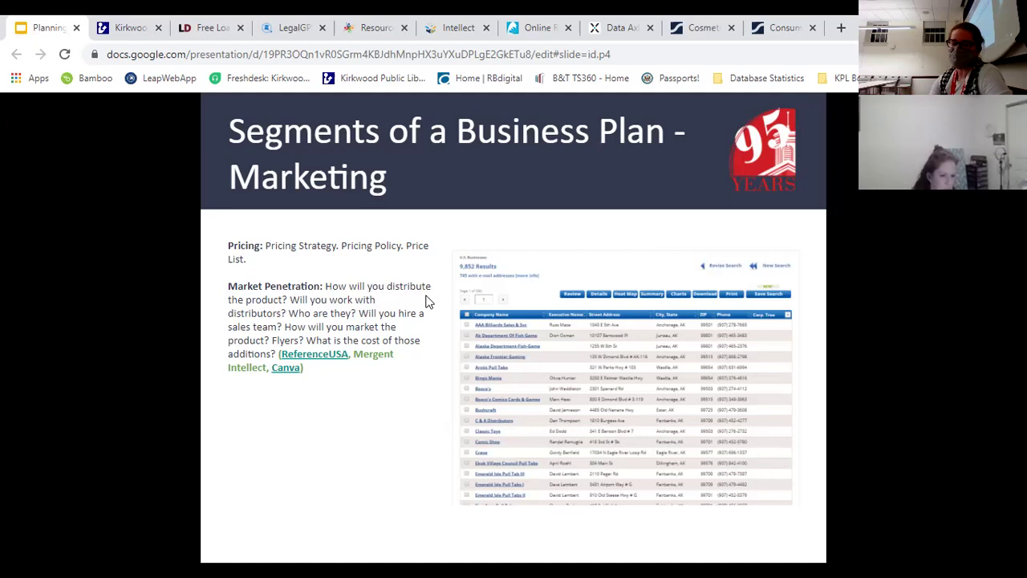
click(287, 368)
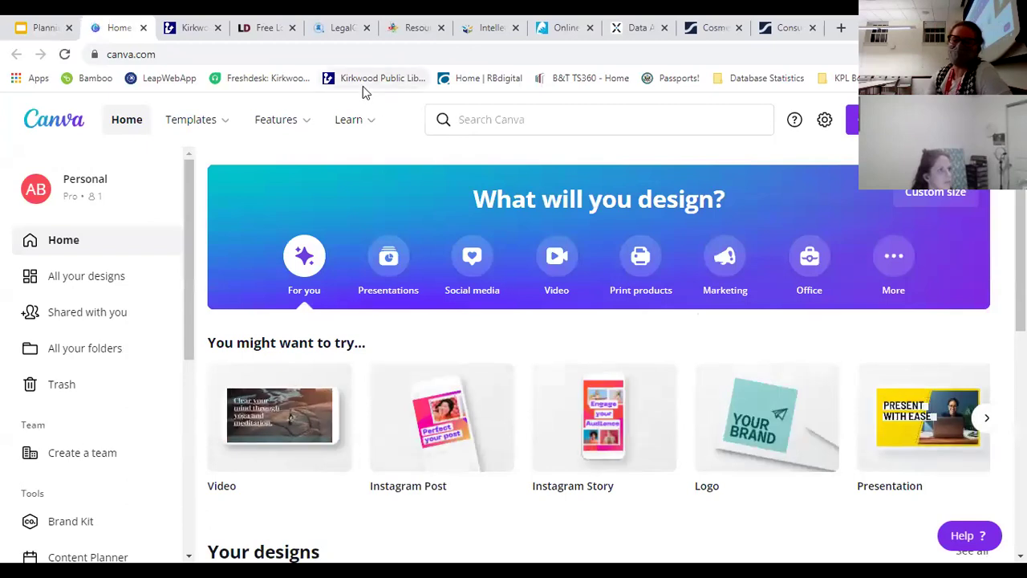
mouse_move(381, 108)
click(37, 26)
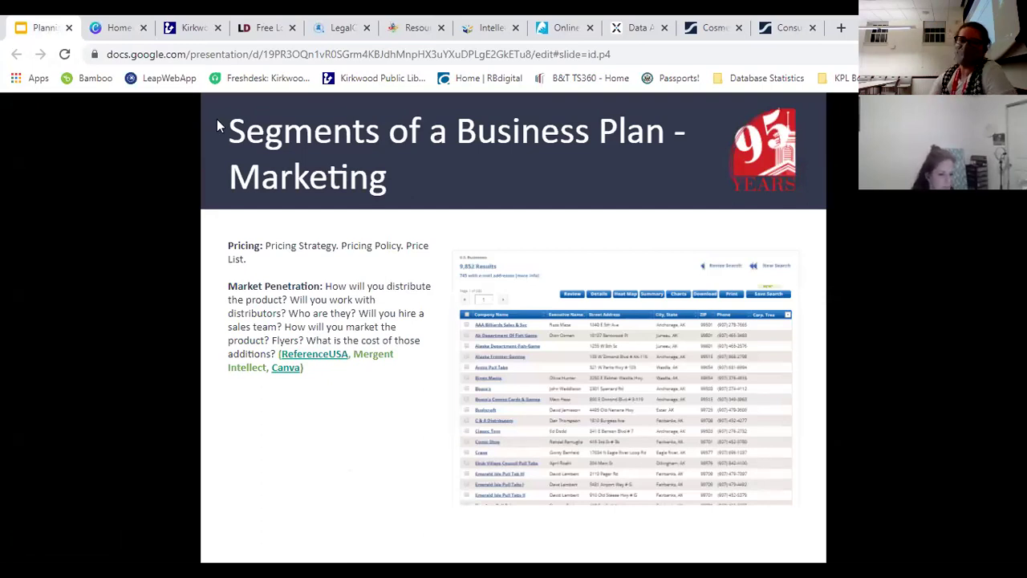
Step: Look over the Canva home page, then advance the presentation to the Financials slide
click(104, 27)
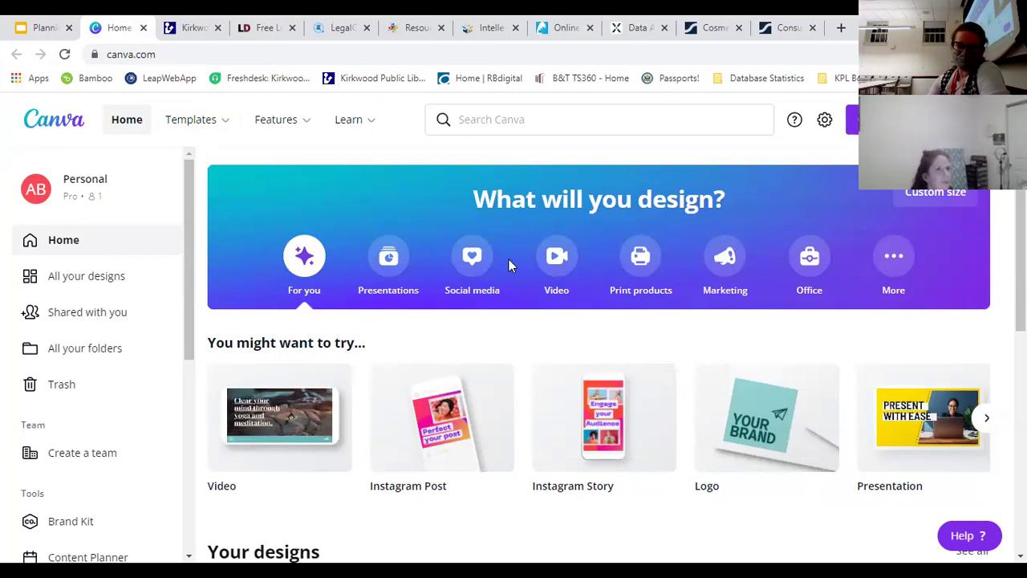
click(42, 27)
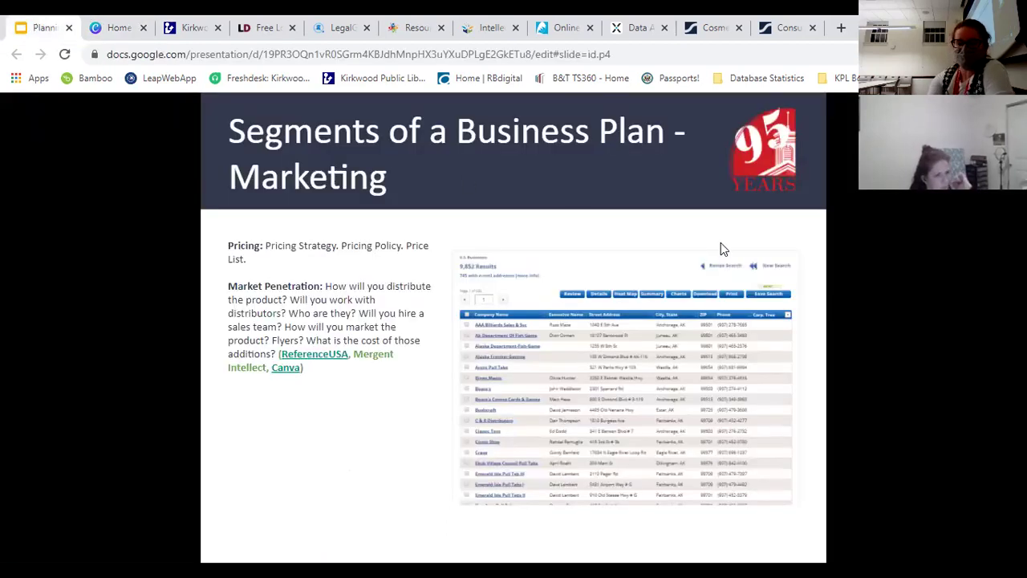
click(720, 249)
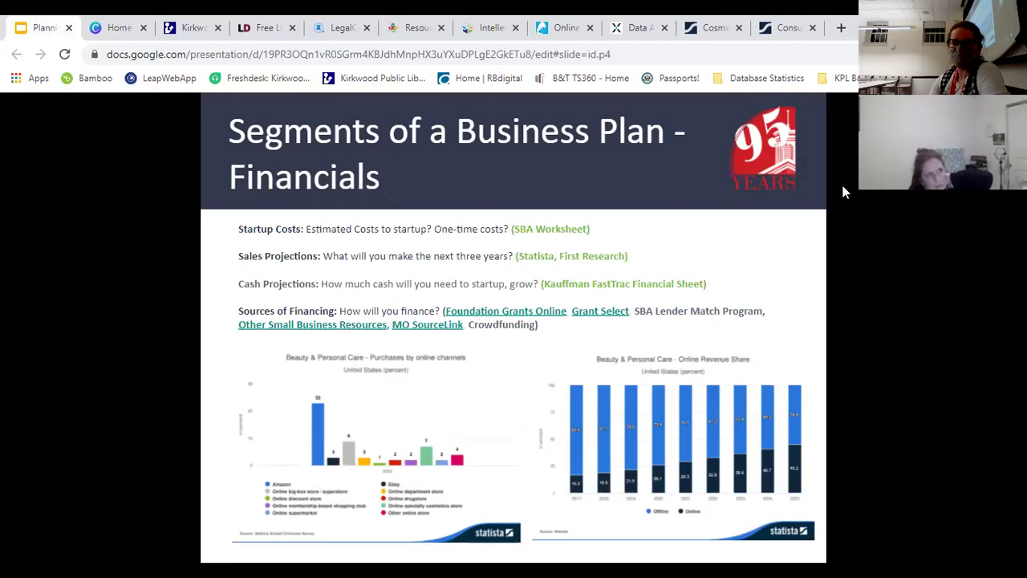